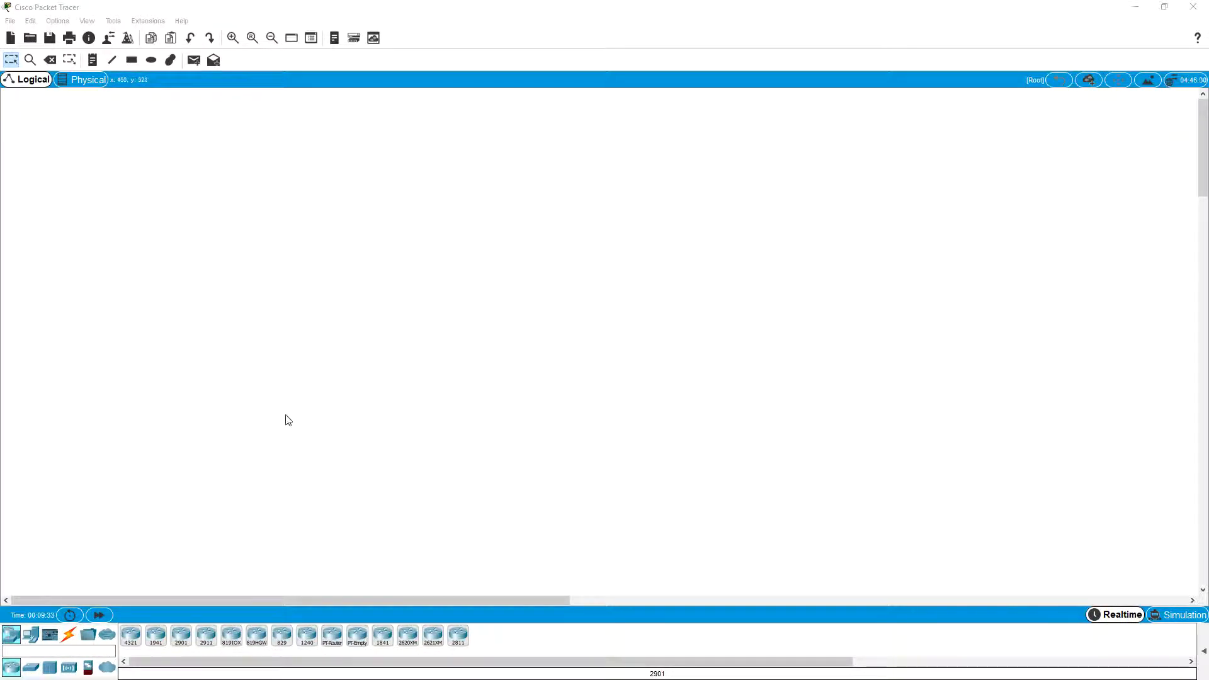
Step: Place a 2911 router in the upper part of the empty workspace and briefly check its device window
left_click(207, 636)
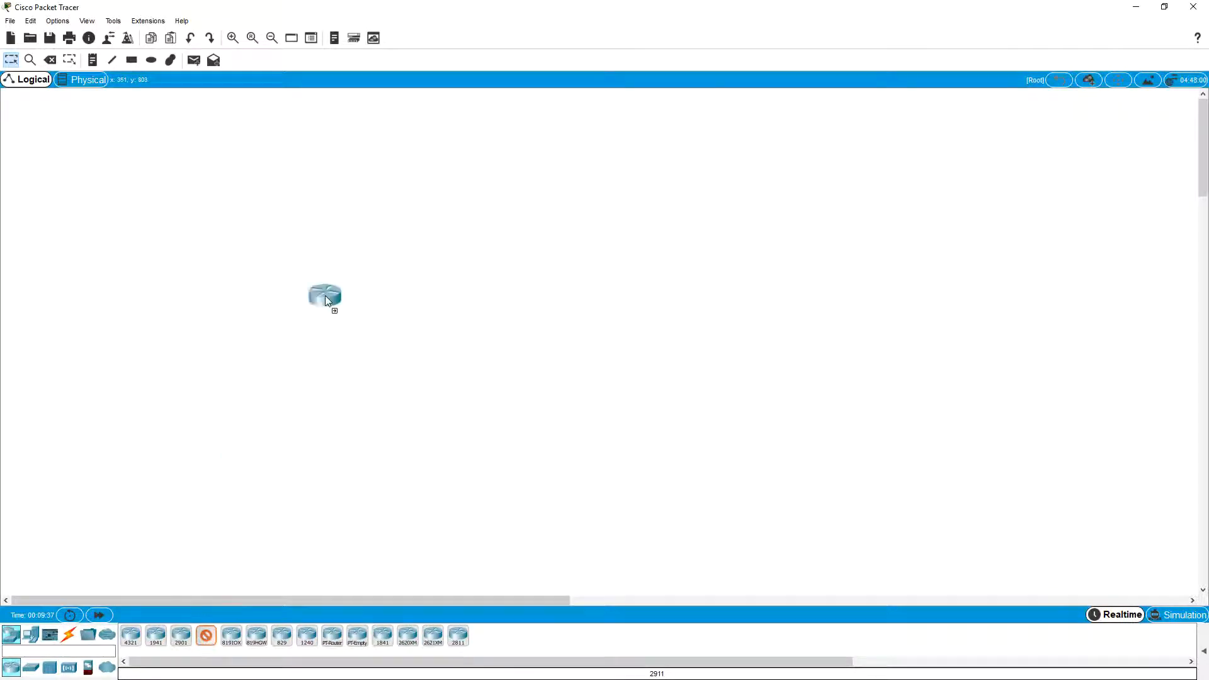
left_click(422, 211)
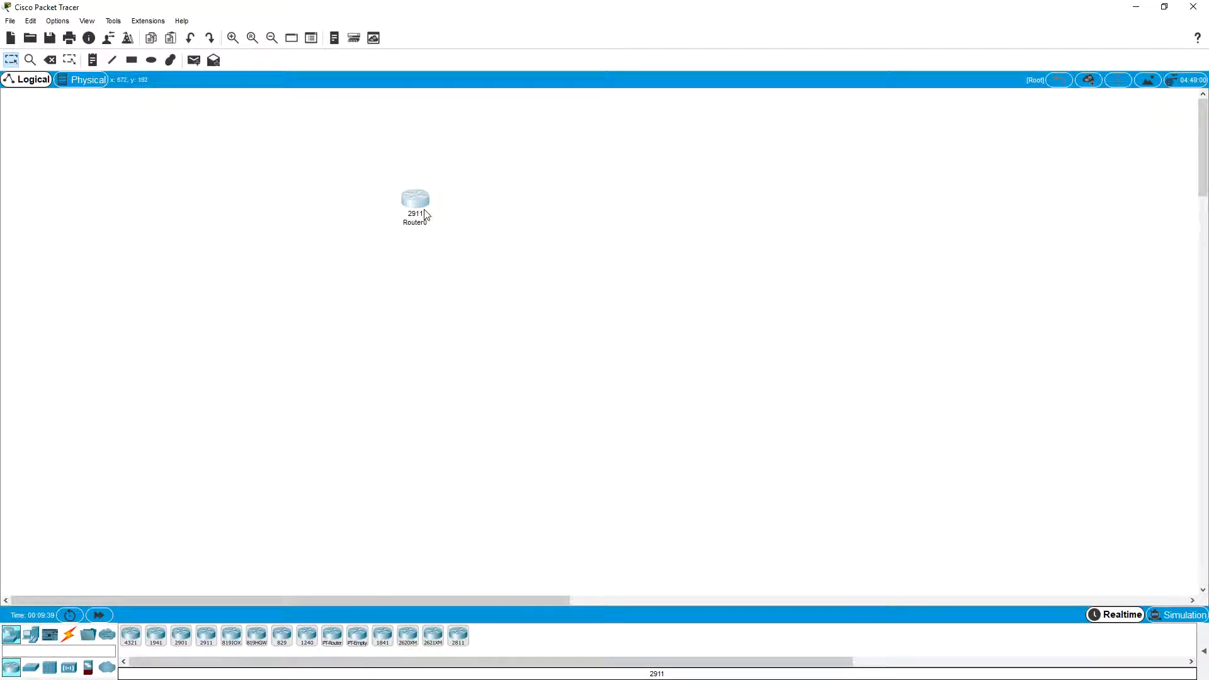
left_click(415, 200)
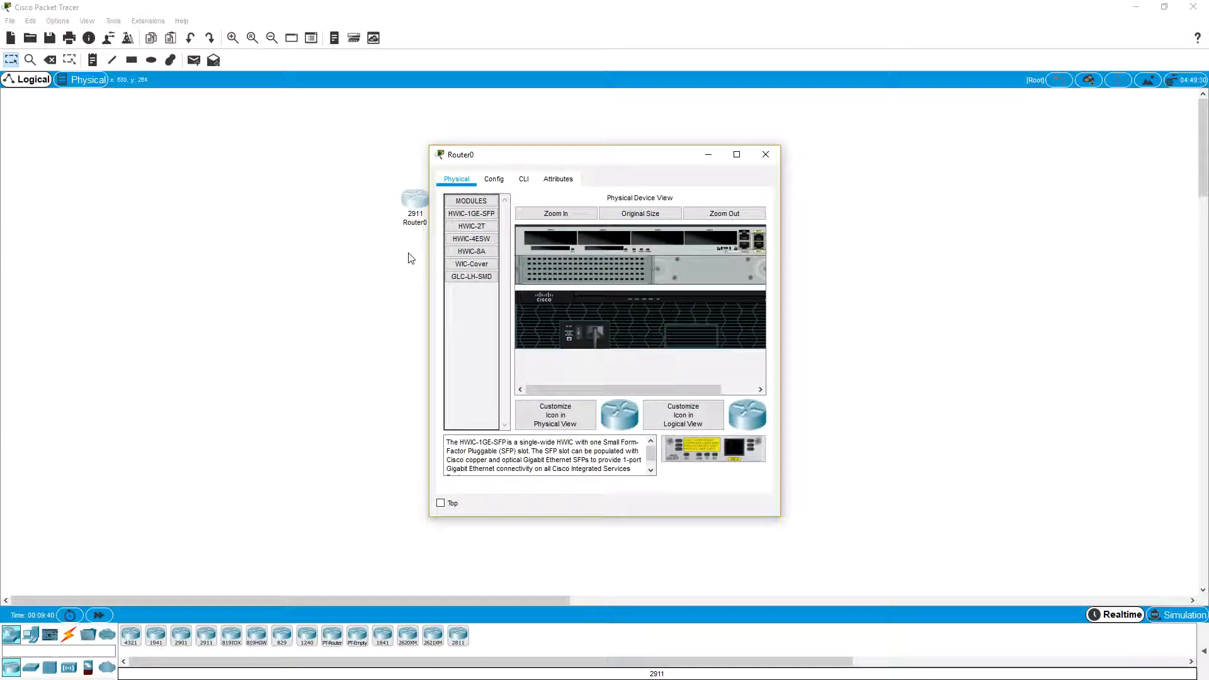
left_click(767, 155)
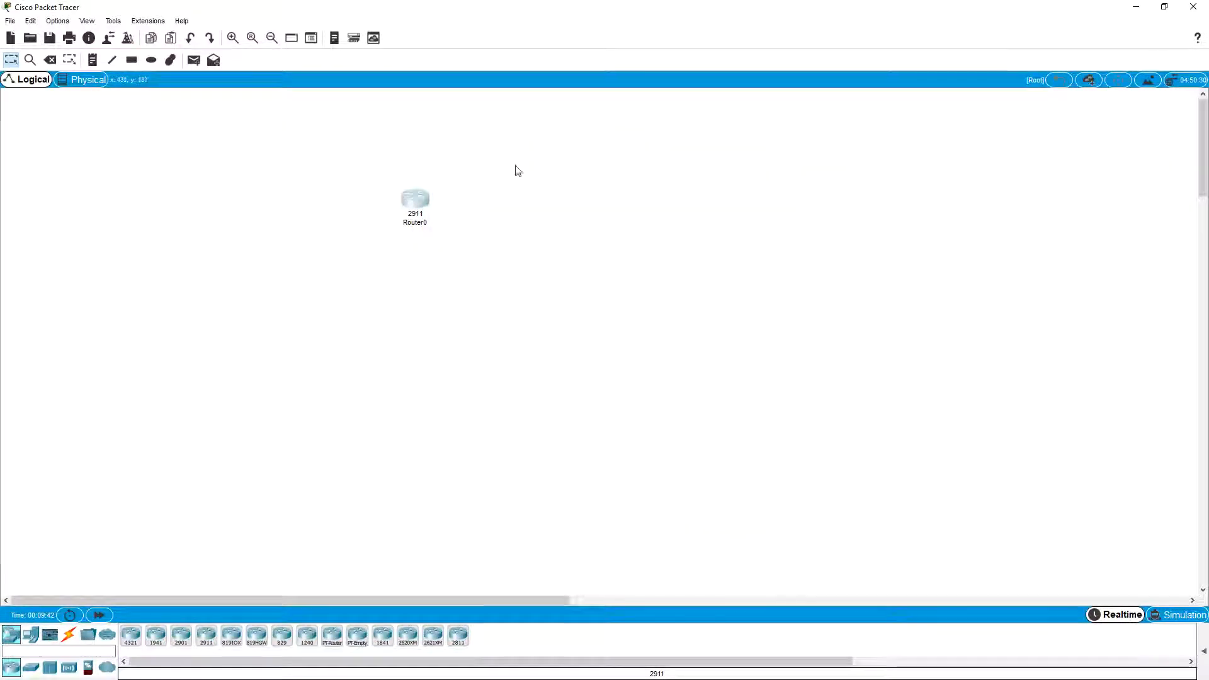
Step: Place a 2960 switch directly below the router
left_click(31, 671)
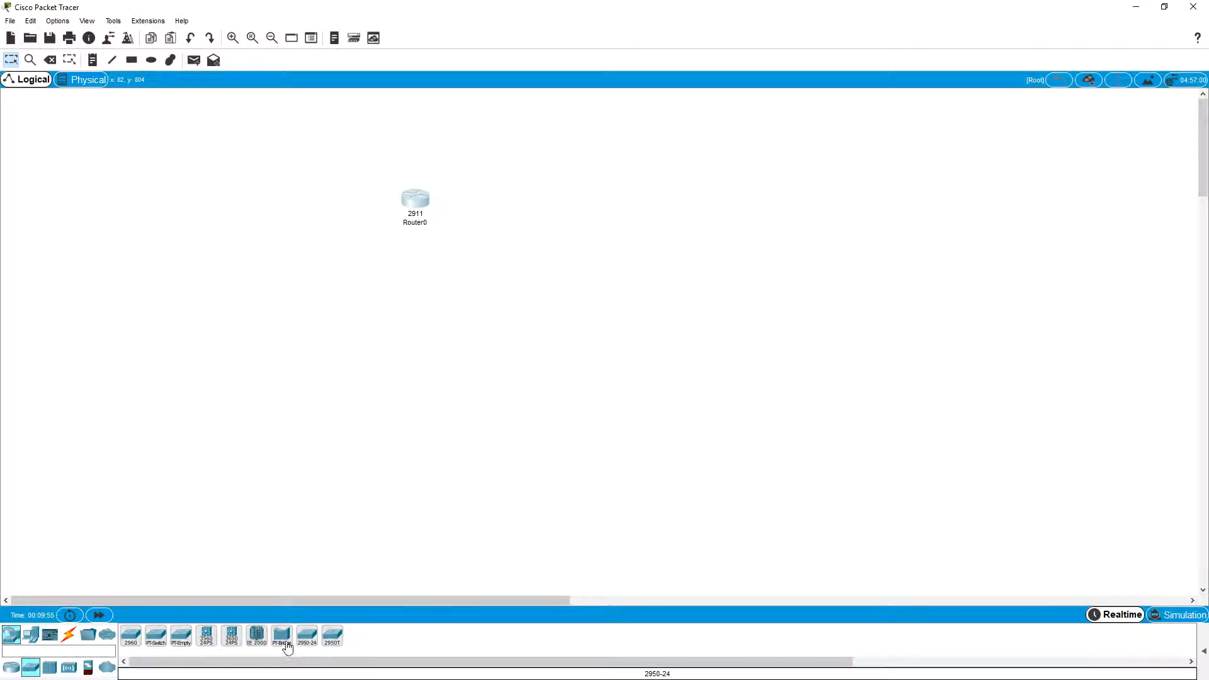
left_click(130, 647)
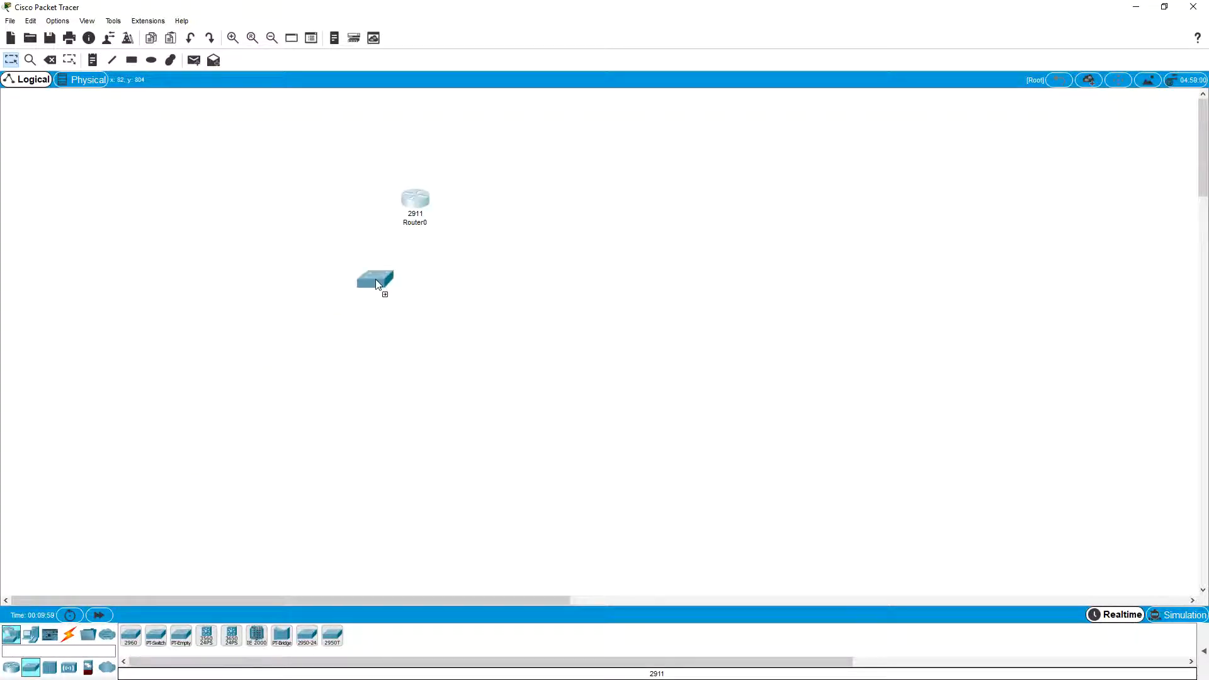
left_click(413, 278)
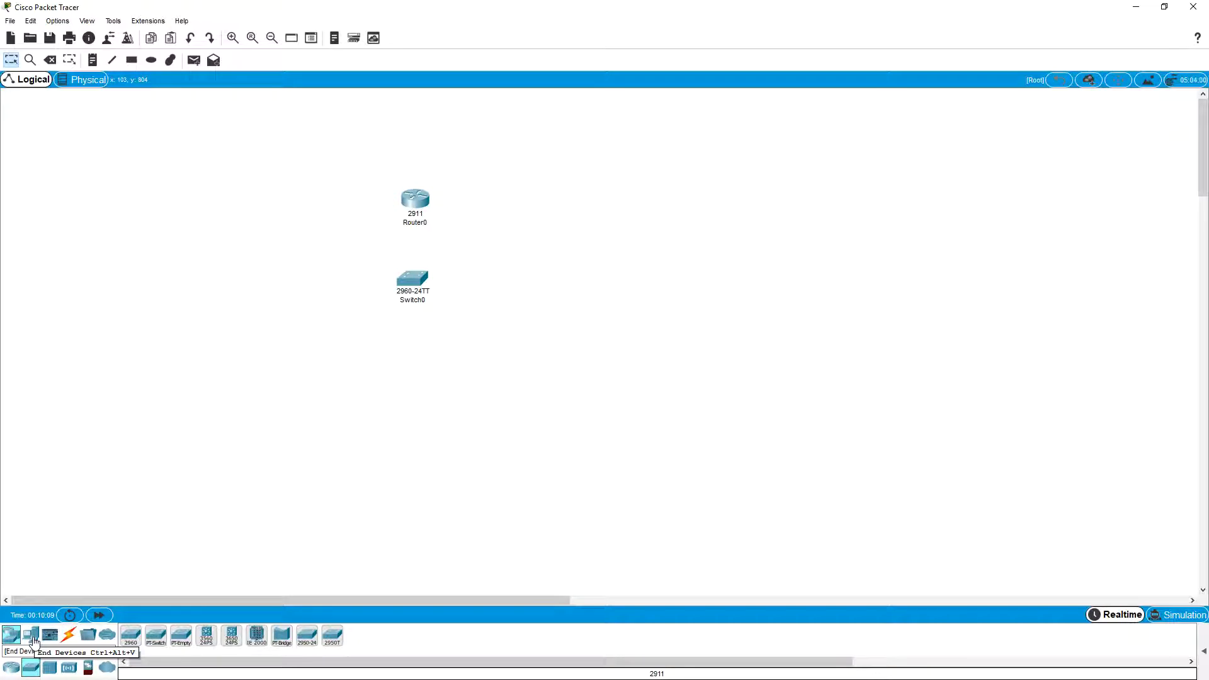
Step: Place two PCs below the switch, one on each side
left_click(34, 641)
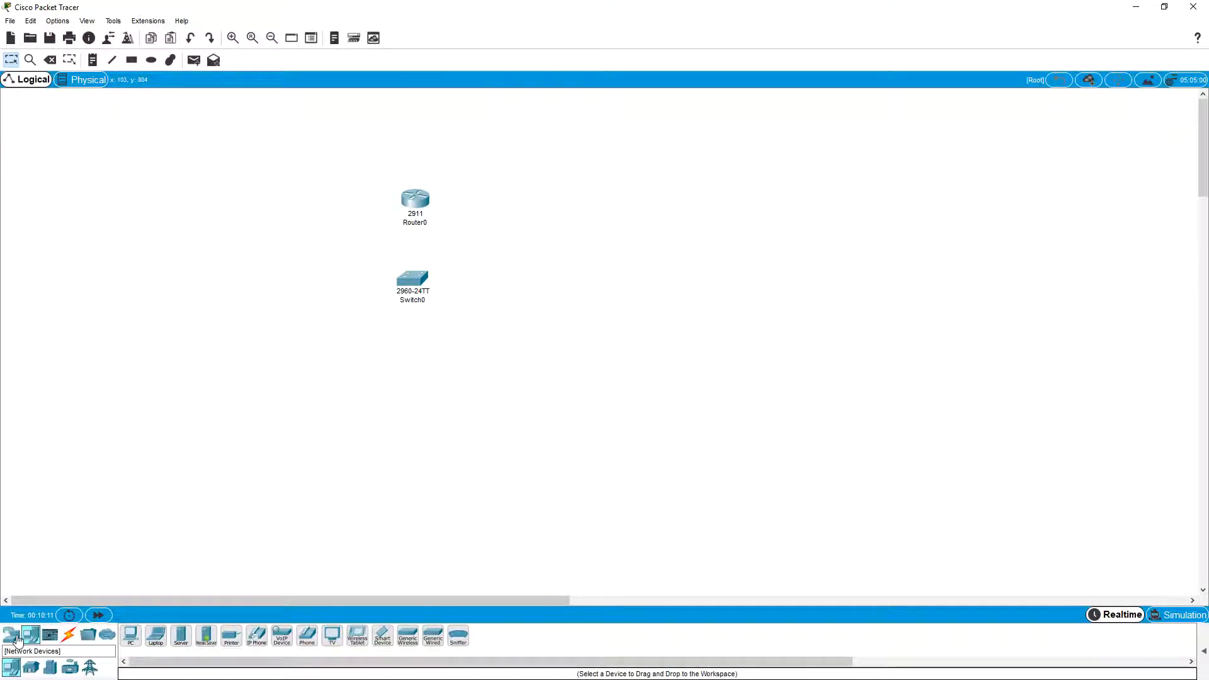
left_click(14, 640)
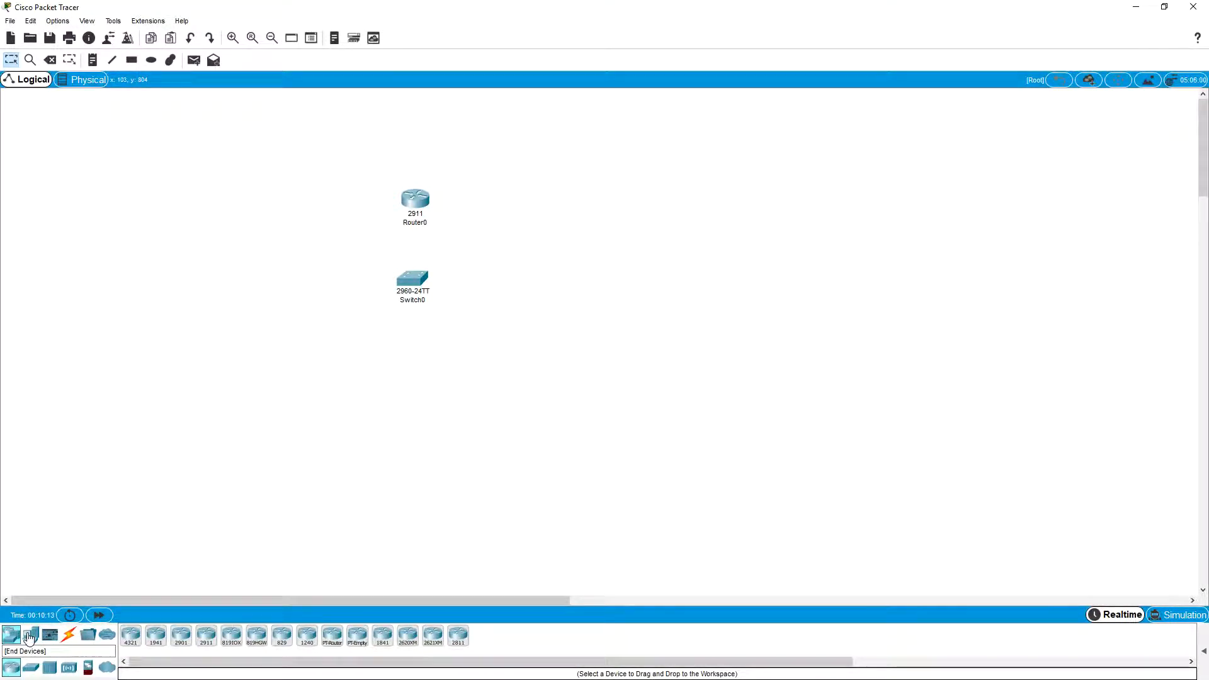
left_click(30, 638)
left_click(131, 636)
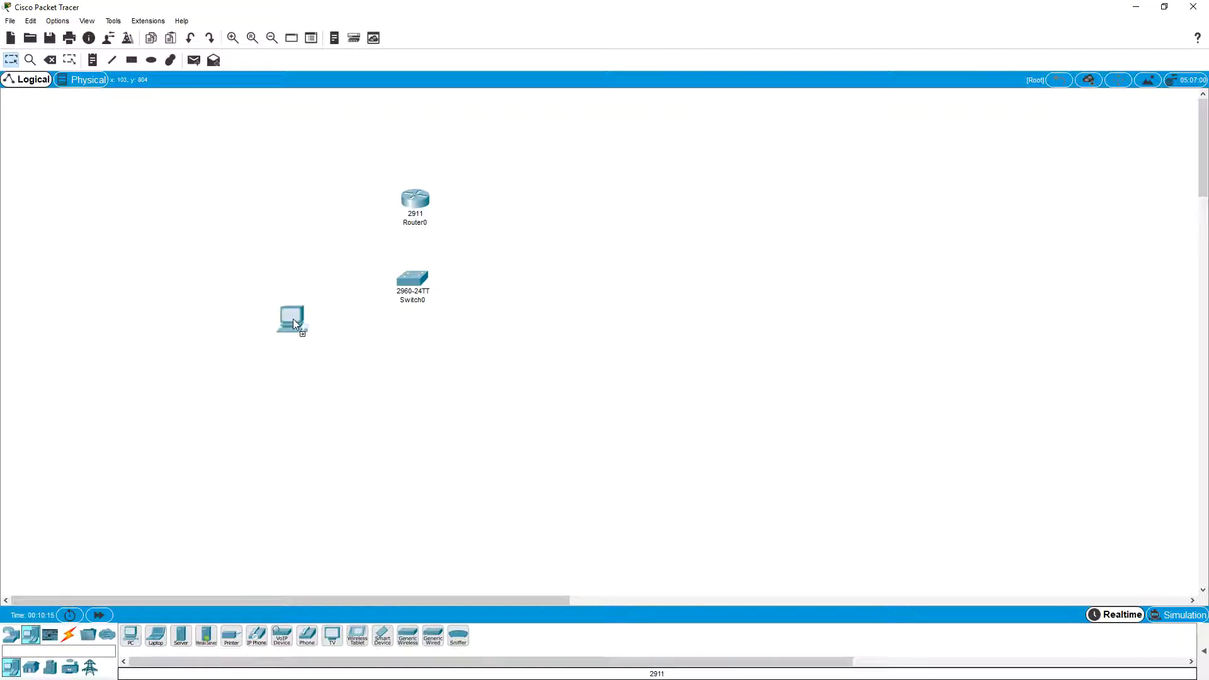
left_click(331, 356)
left_click(130, 636)
left_click(481, 366)
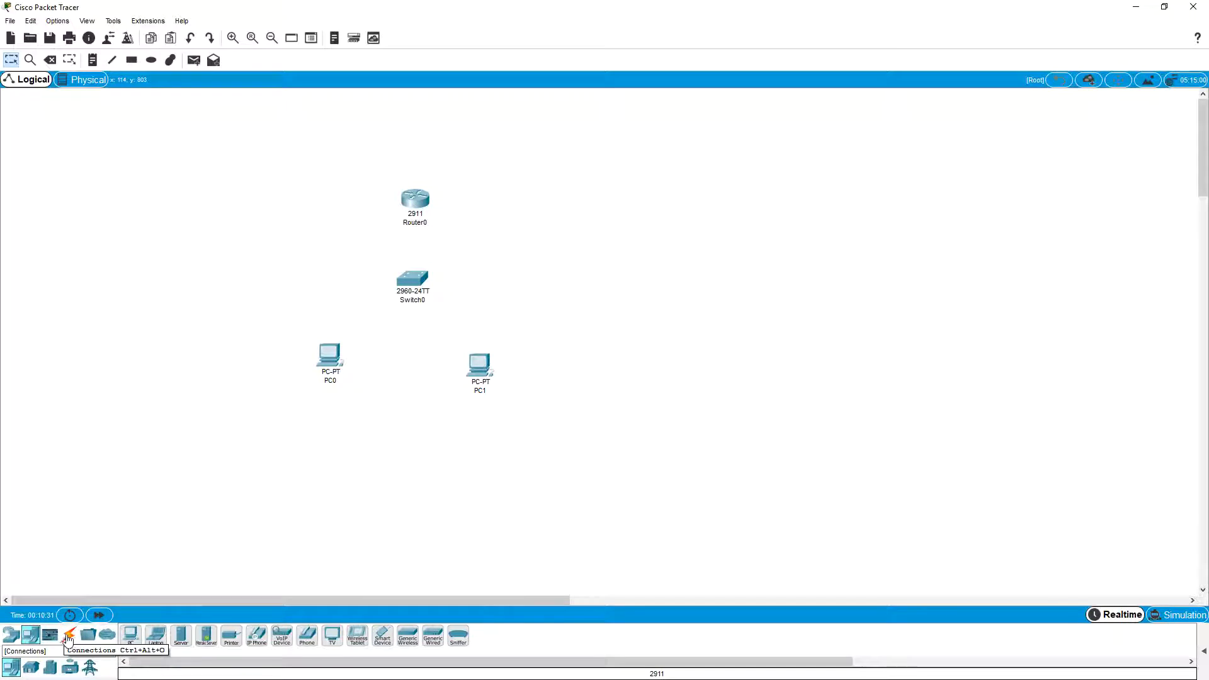
Step: Connect the router's GigabitEthernet0/0 port to the switch's GigabitEthernet0/1 port with a copper straight-through cable
left_click(70, 641)
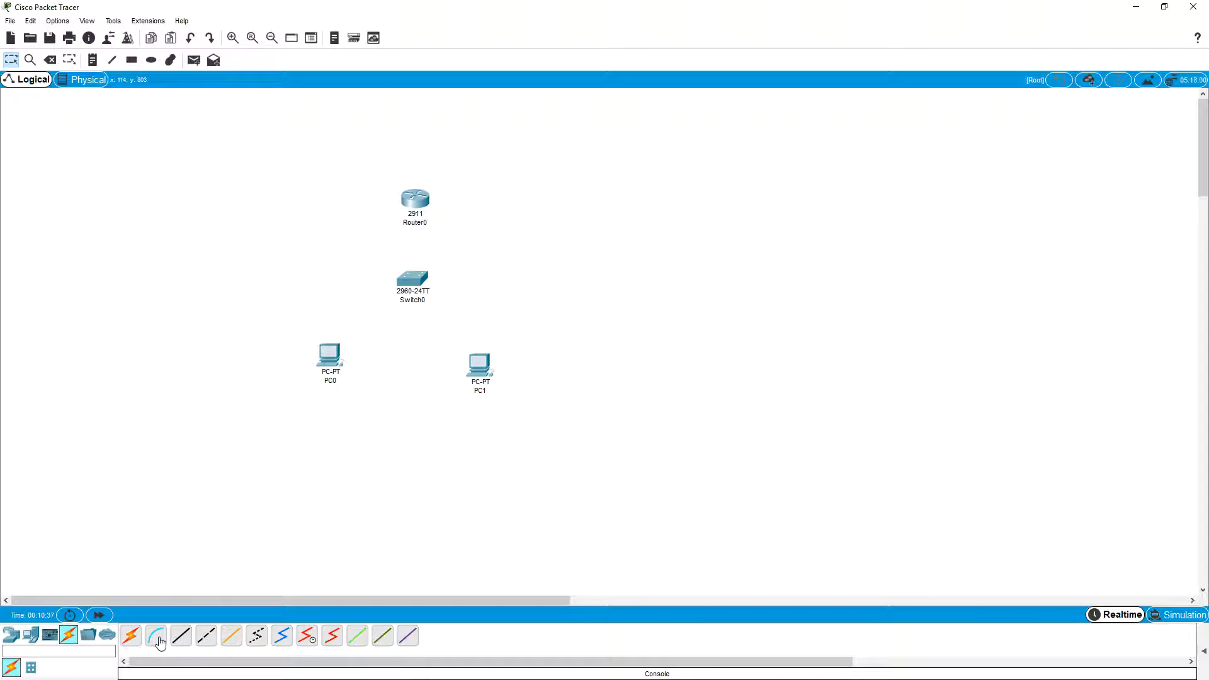
left_click(181, 640)
left_click(418, 205)
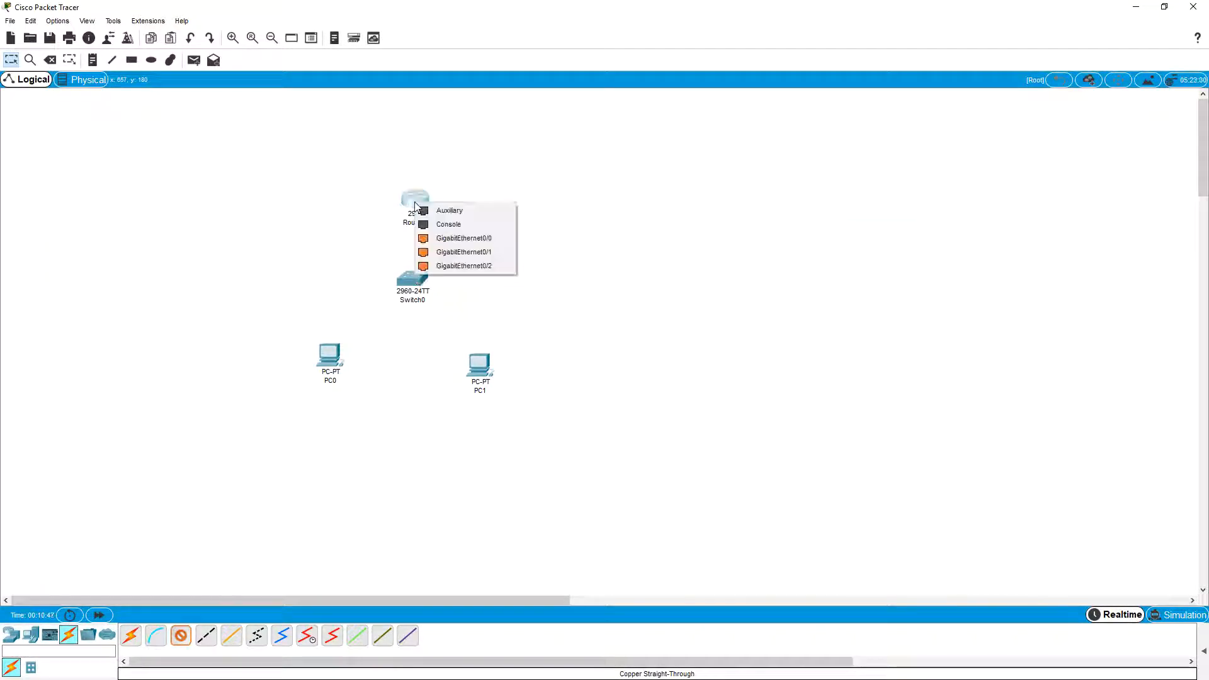
left_click(439, 244)
left_click(413, 291)
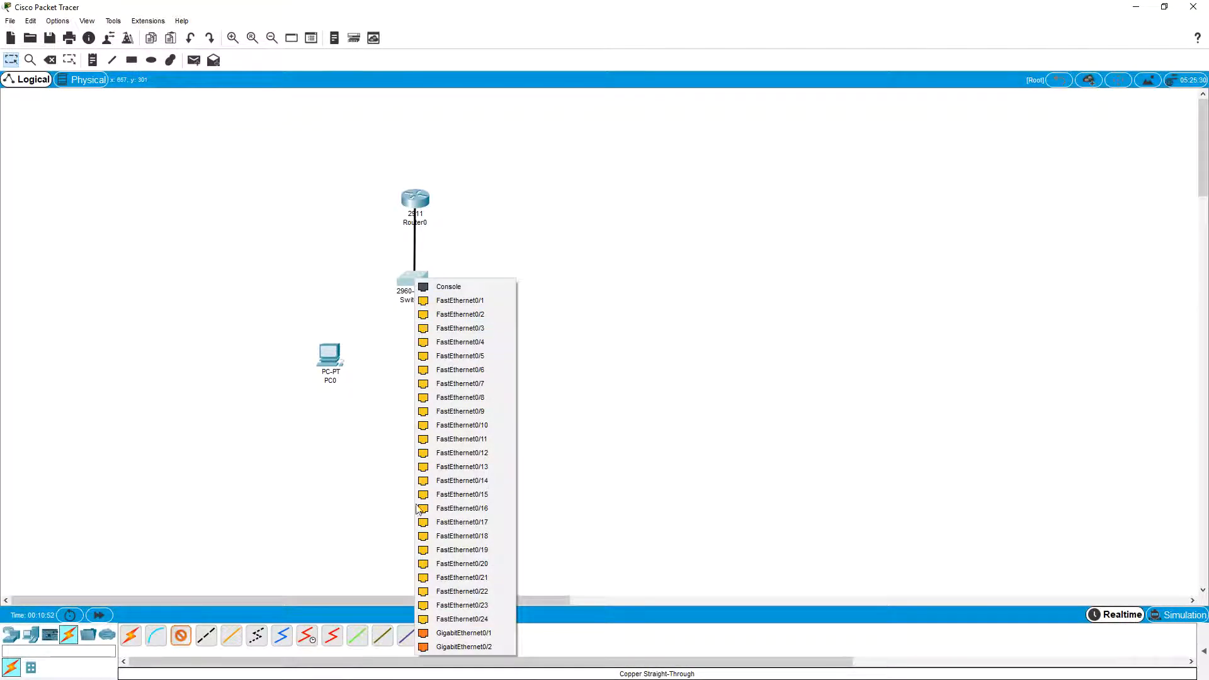
left_click(469, 635)
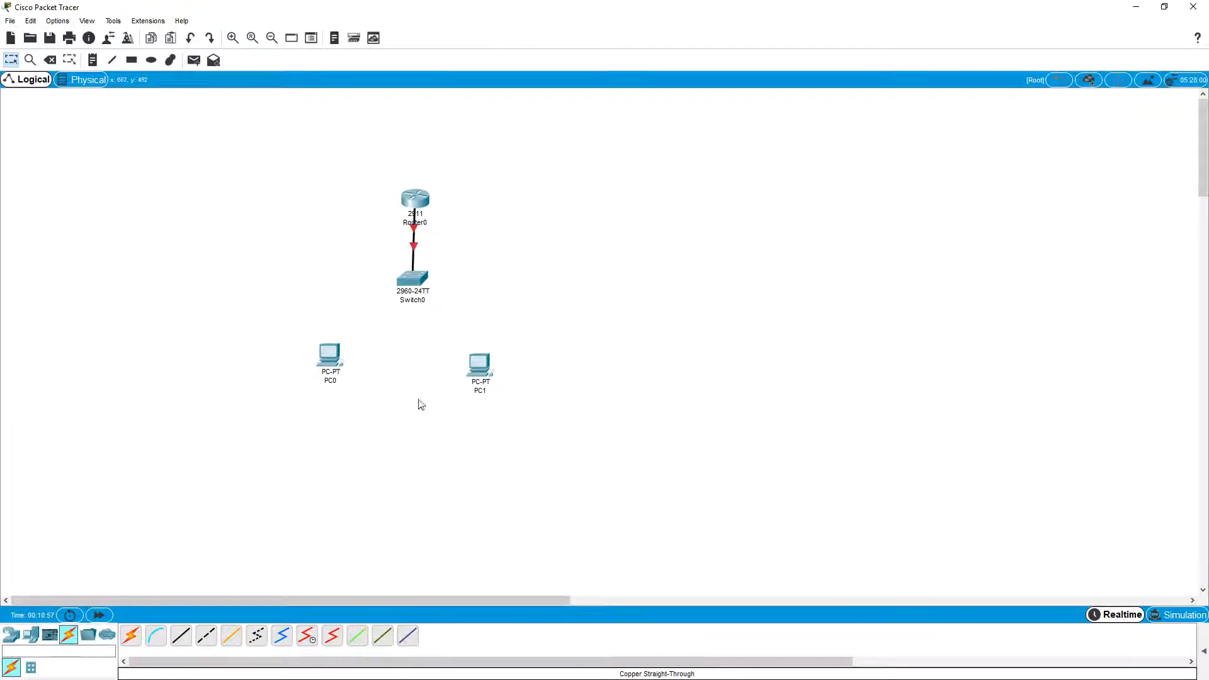
Step: Connect the switch's FastEthernet0/1 port to PC0's FastEthernet0 port with a copper straight-through cable
left_click(182, 640)
left_click(420, 284)
left_click(444, 303)
left_click(328, 362)
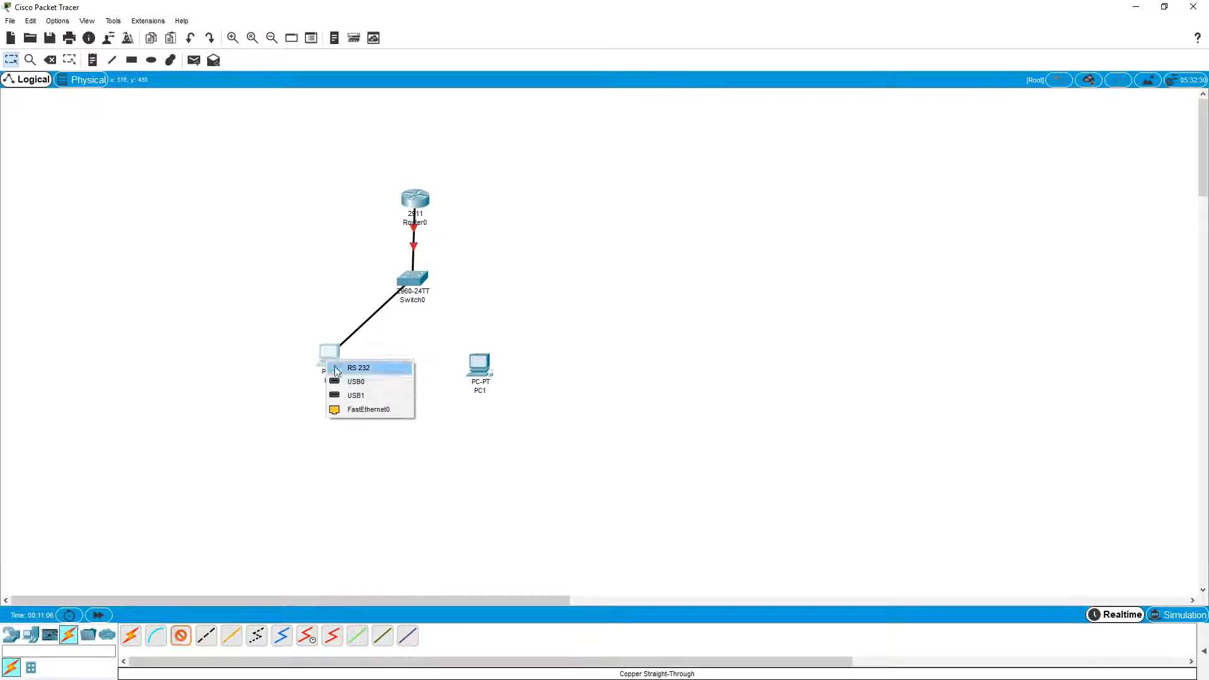
left_click(362, 408)
Step: Connect the switch's FastEthernet0/2 port to PC1's FastEthernet0 port with a copper straight-through cable
left_click(181, 636)
left_click(420, 280)
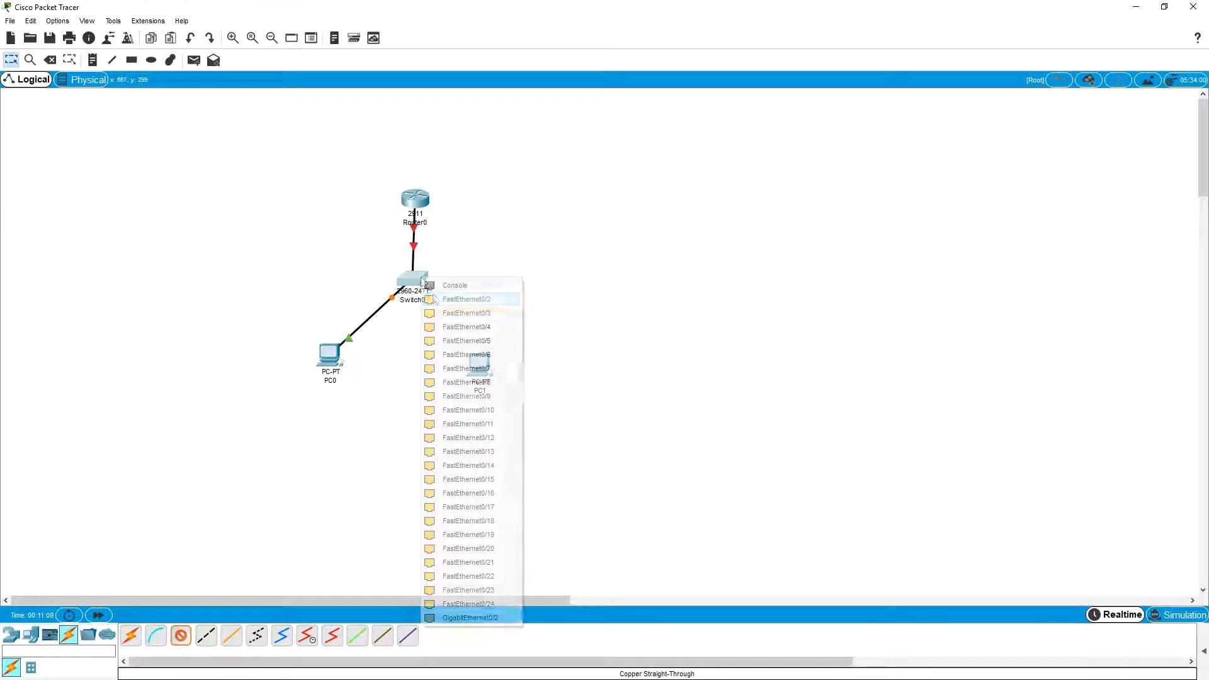
left_click(448, 302)
left_click(477, 363)
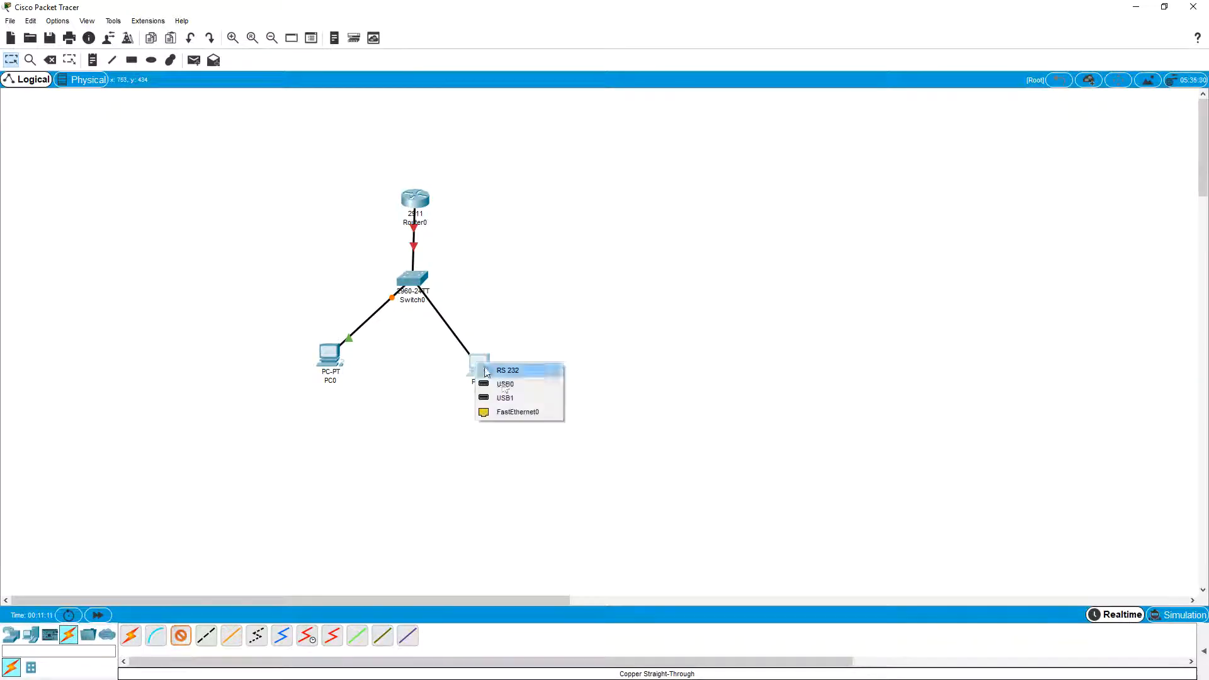
left_click(517, 413)
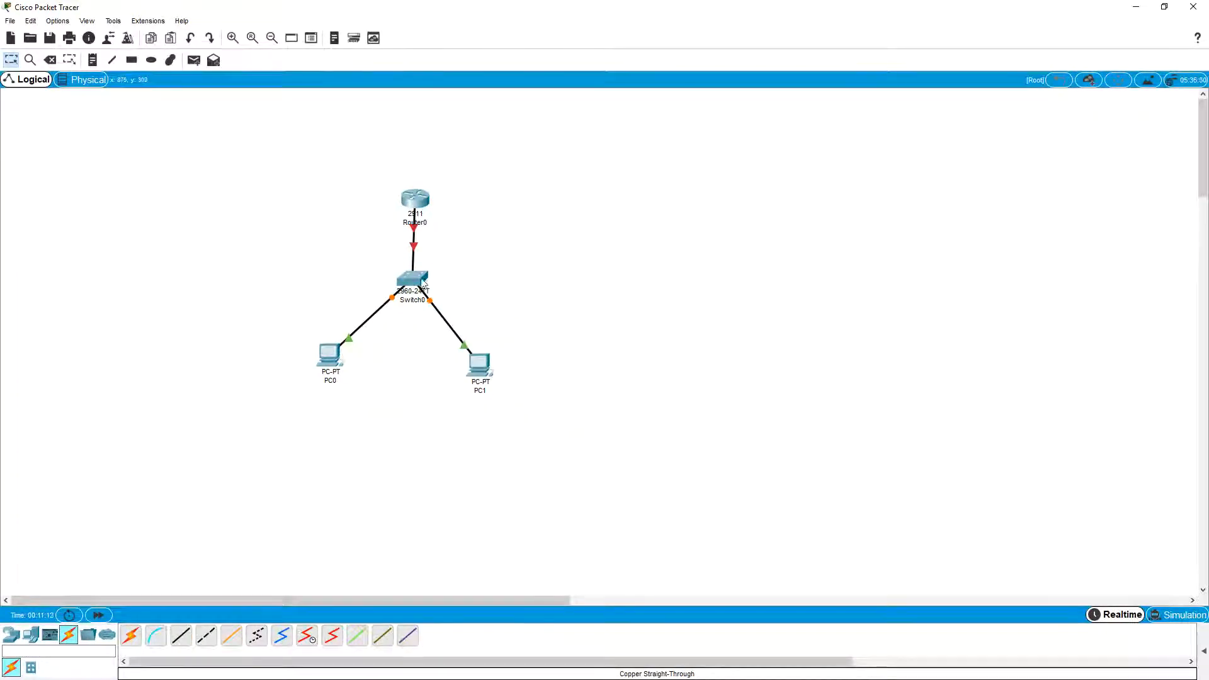
Step: Unplug the switch ends of both PC cables one after the other and plug them back into the switch
left_click(392, 297)
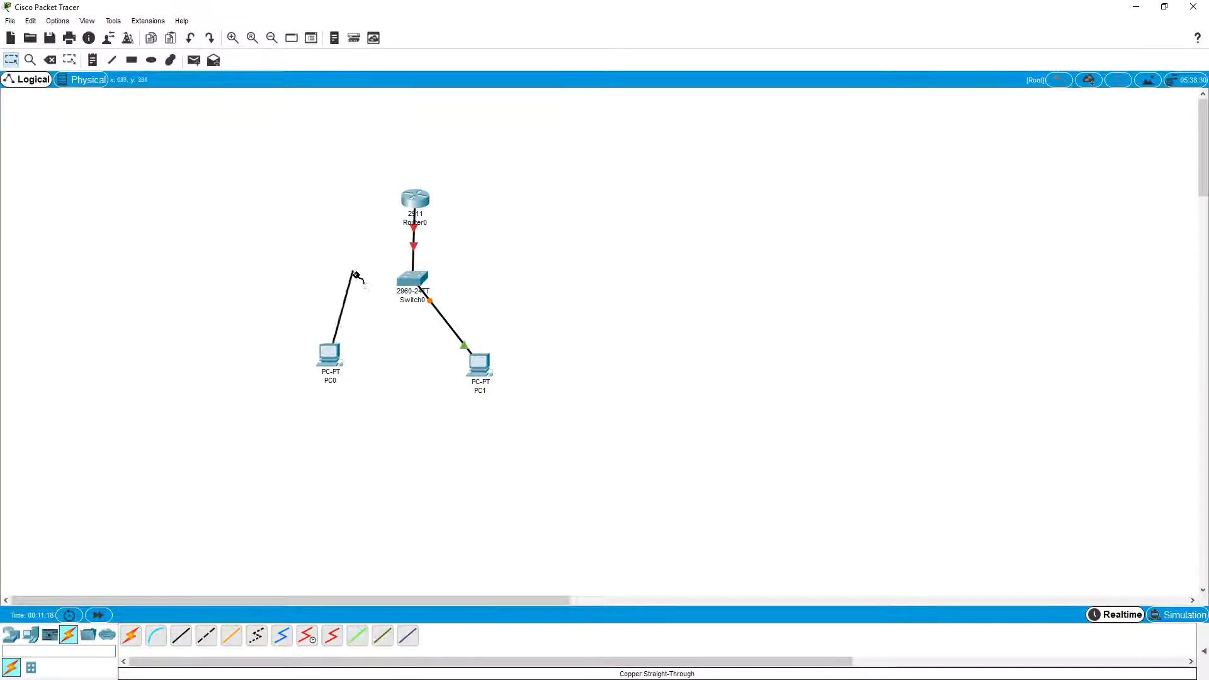
left_click(413, 281)
left_click(462, 303)
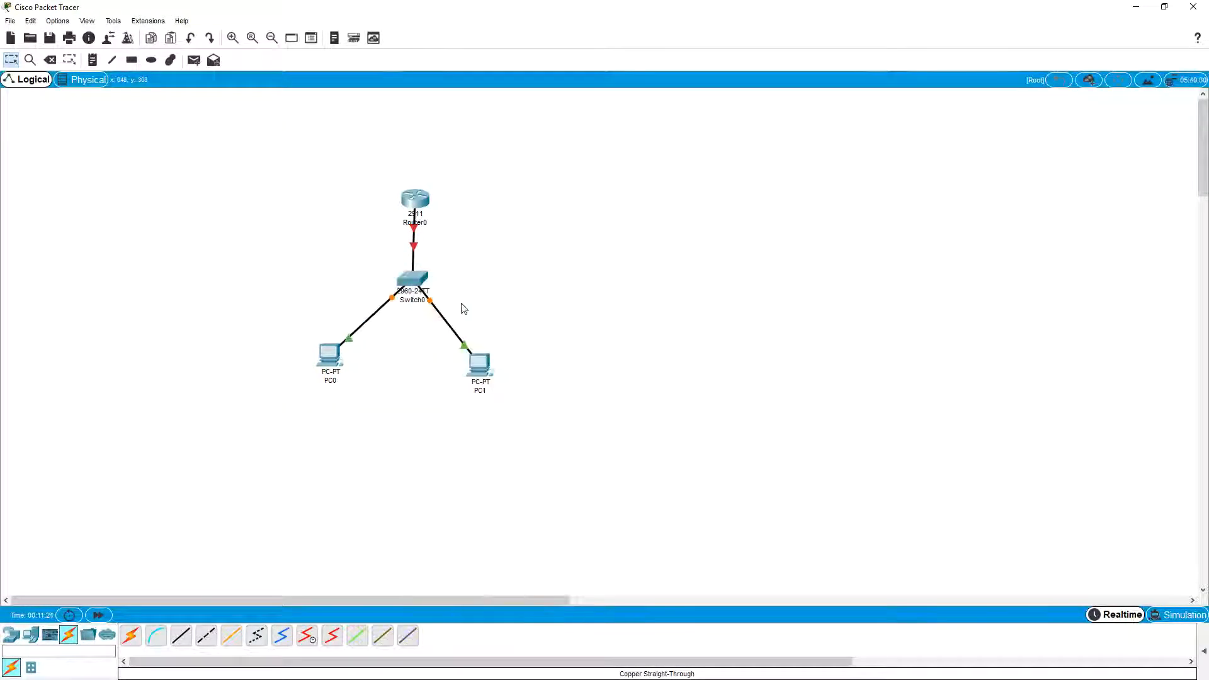
left_click(430, 305)
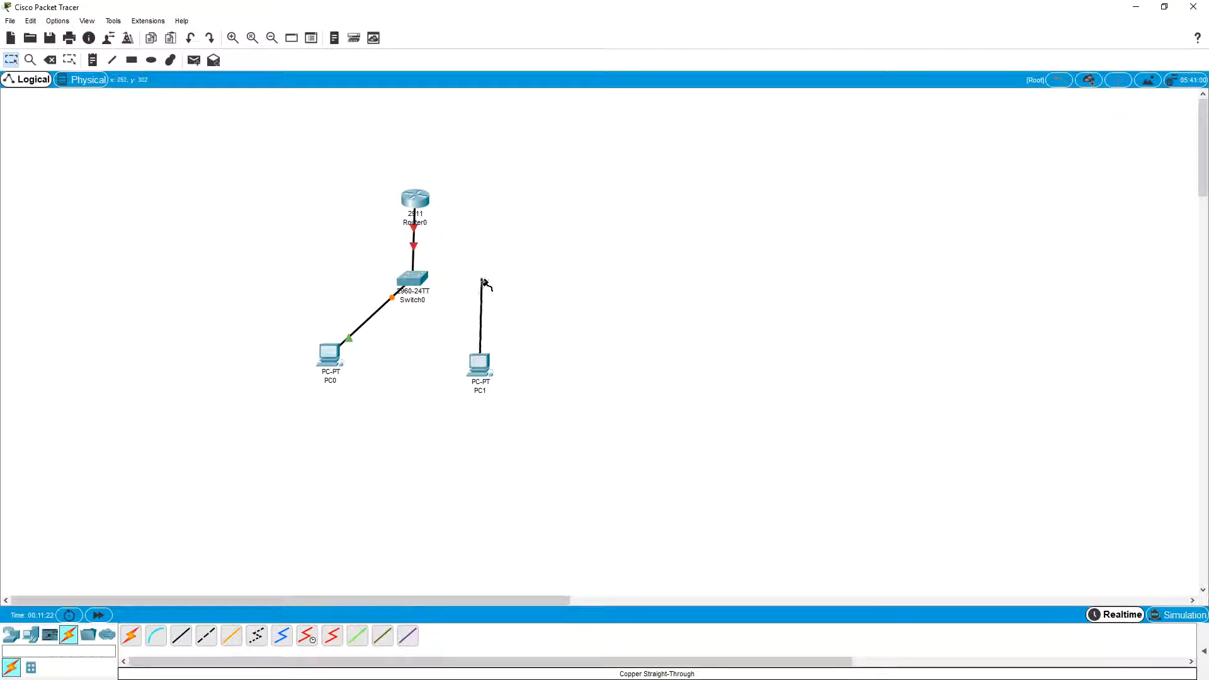
left_click(419, 280)
left_click(451, 298)
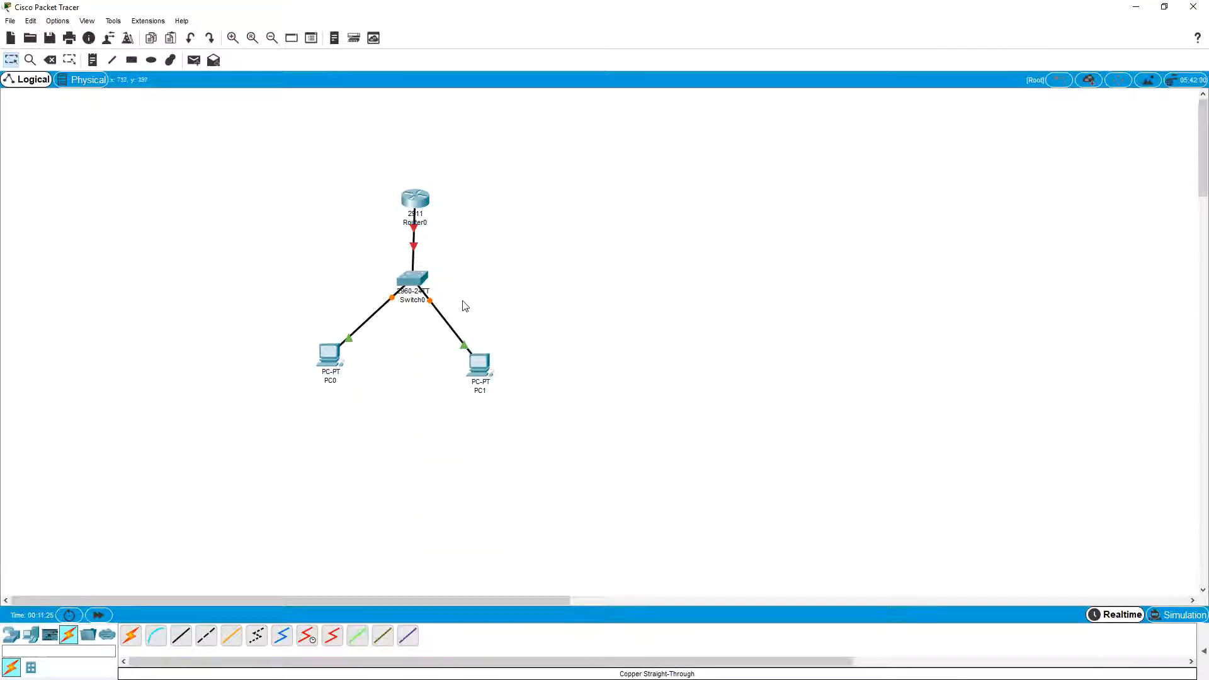
Step: Move the router slightly upward above the switch
mouse_move(413, 206)
left_mouse_down()
mouse_move(419, 189)
mouse_move(407, 203)
mouse_move(416, 219)
mouse_move(419, 197)
left_mouse_up()
left_click(388, 435)
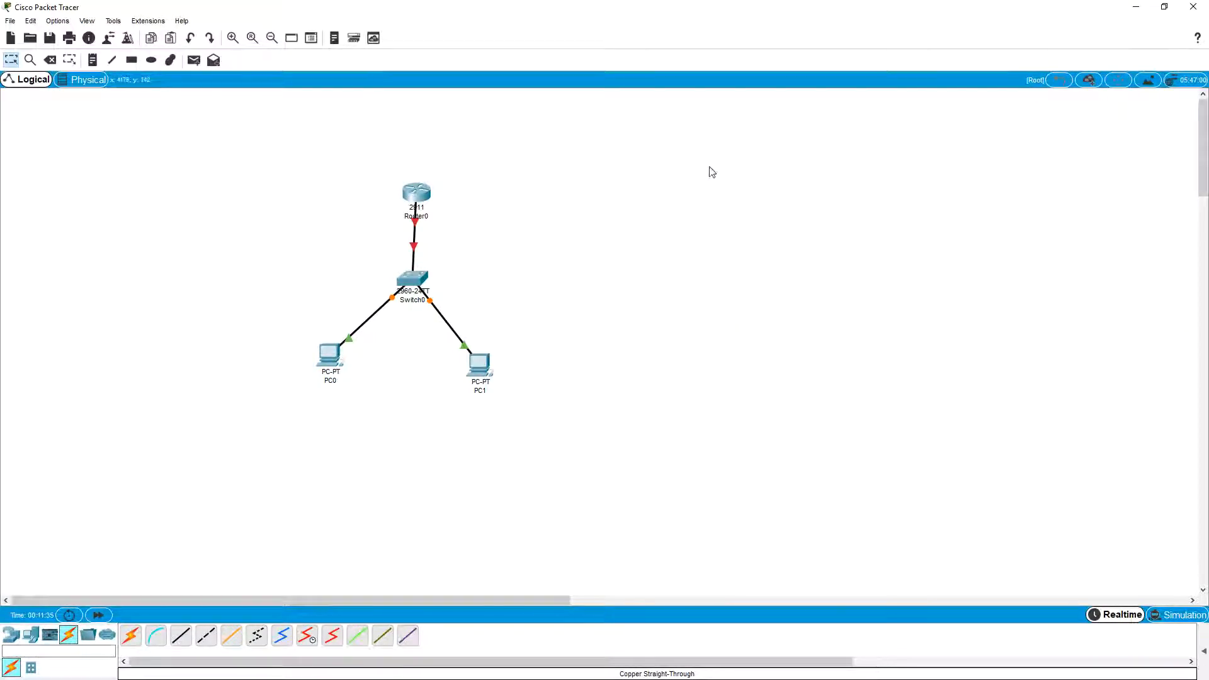
left_click(182, 637)
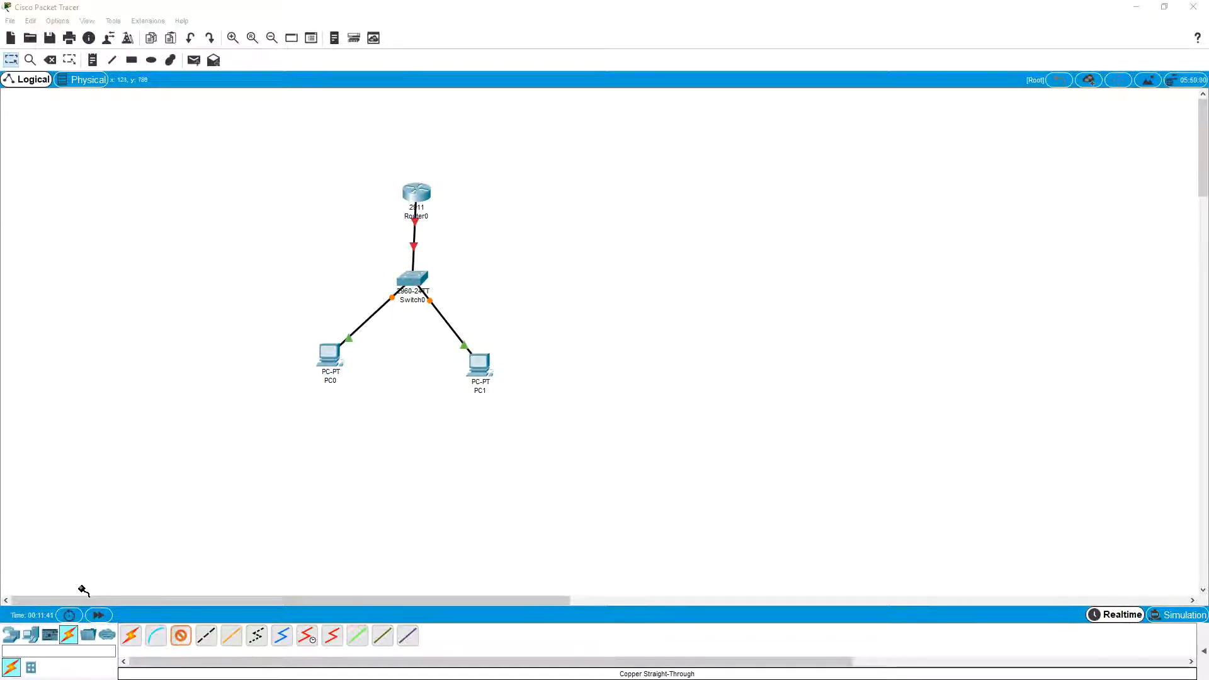
left_click(172, 158)
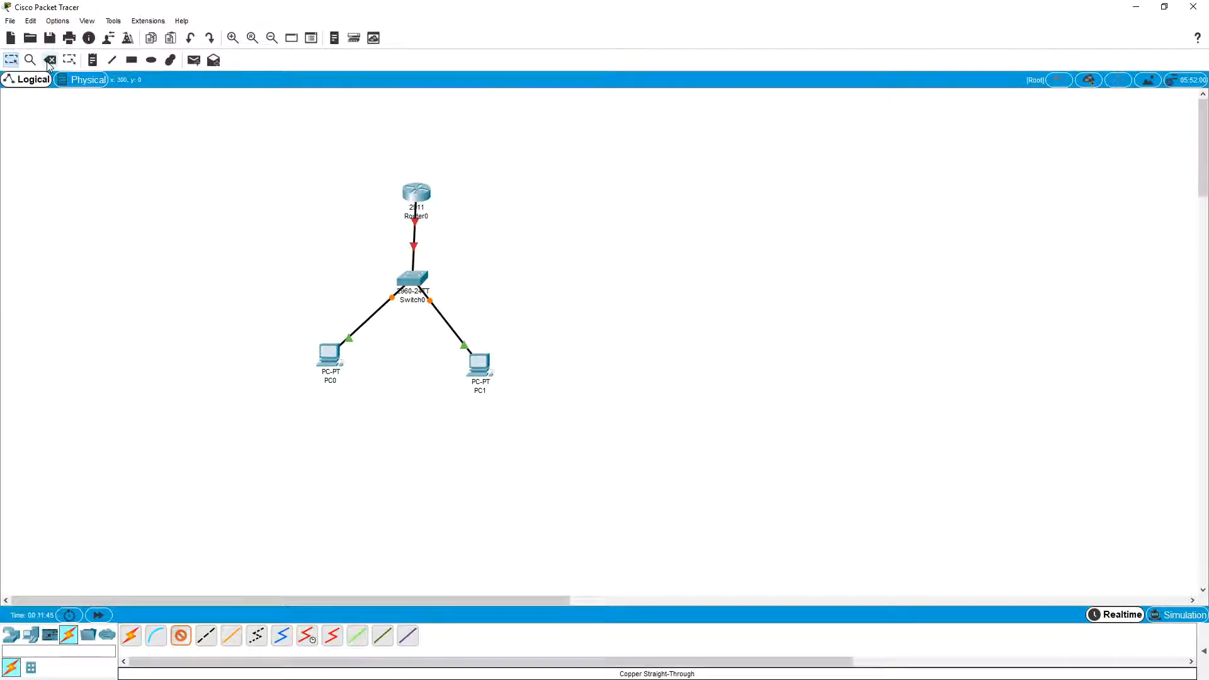
Step: Add a text note beside the router with the command lines "Enable" and "config terminal"
left_click(92, 60)
left_click(495, 135)
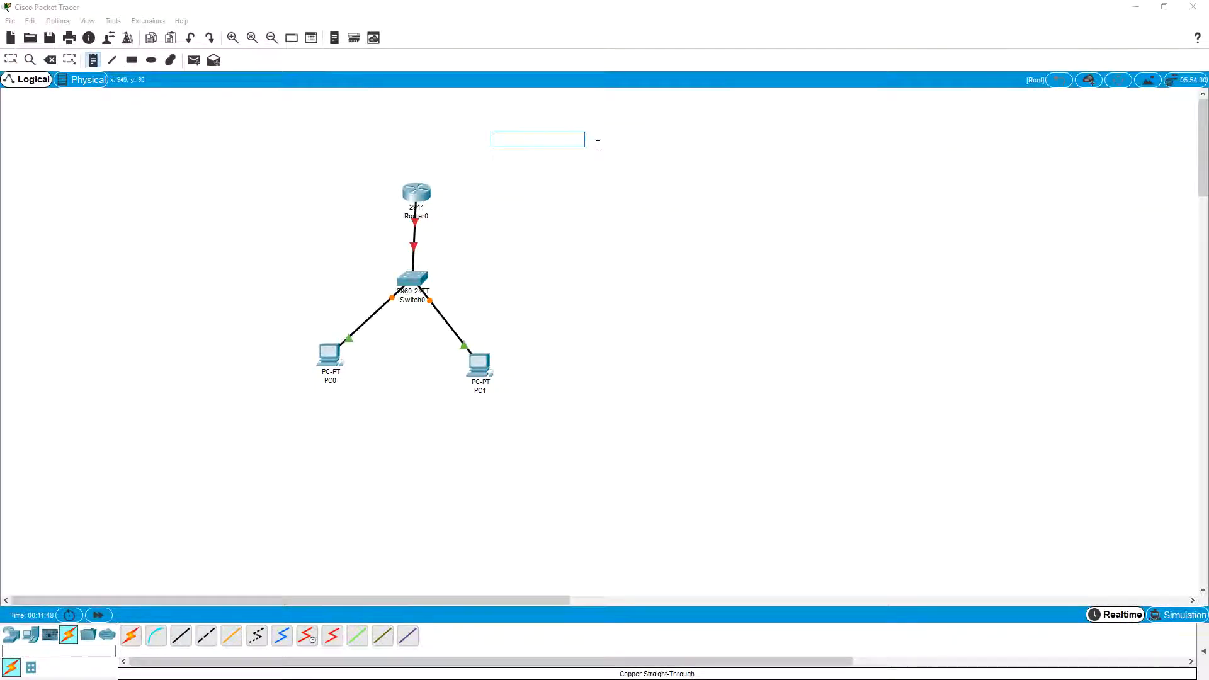
type("Enable")
key("Return")
type("config term")
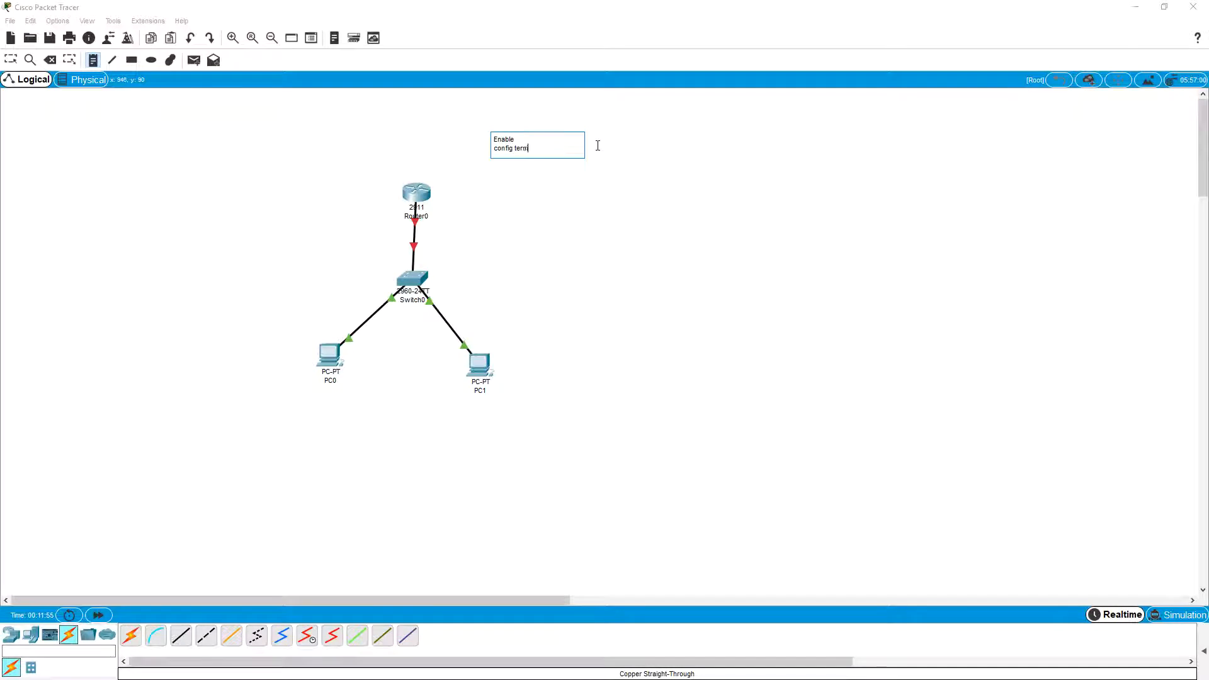
type("inal")
key("Return")
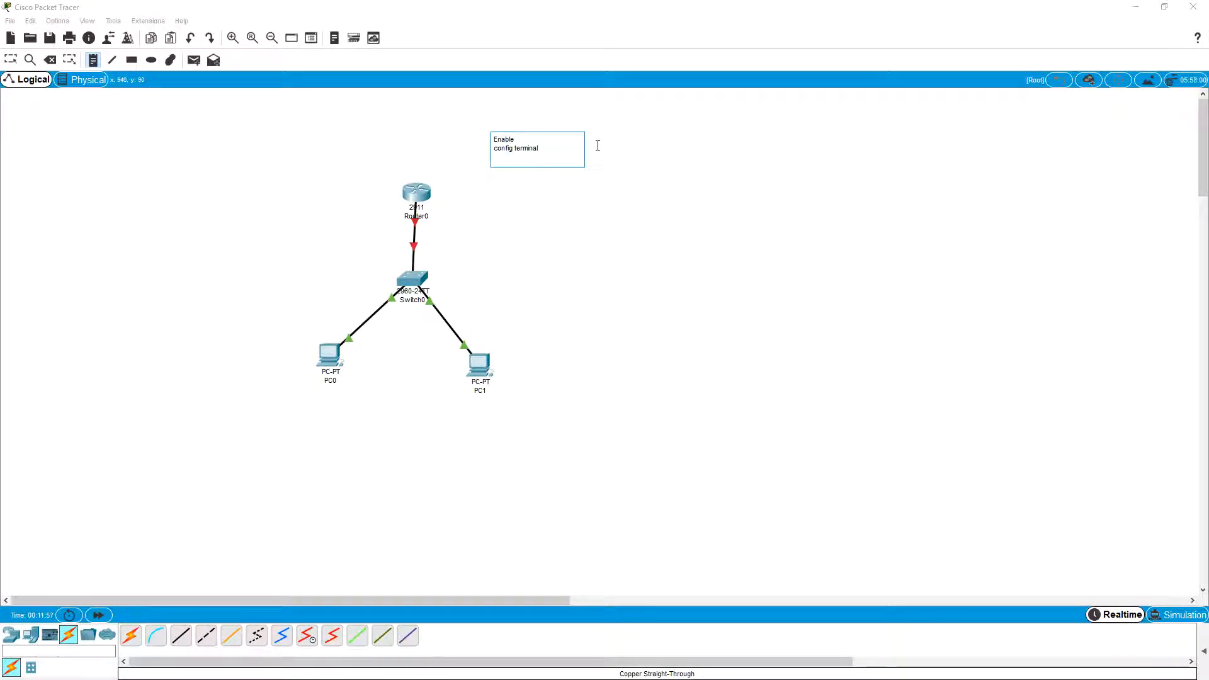
Step: Add the line "hostname Nutley" to the note and finish editing it
type("h")
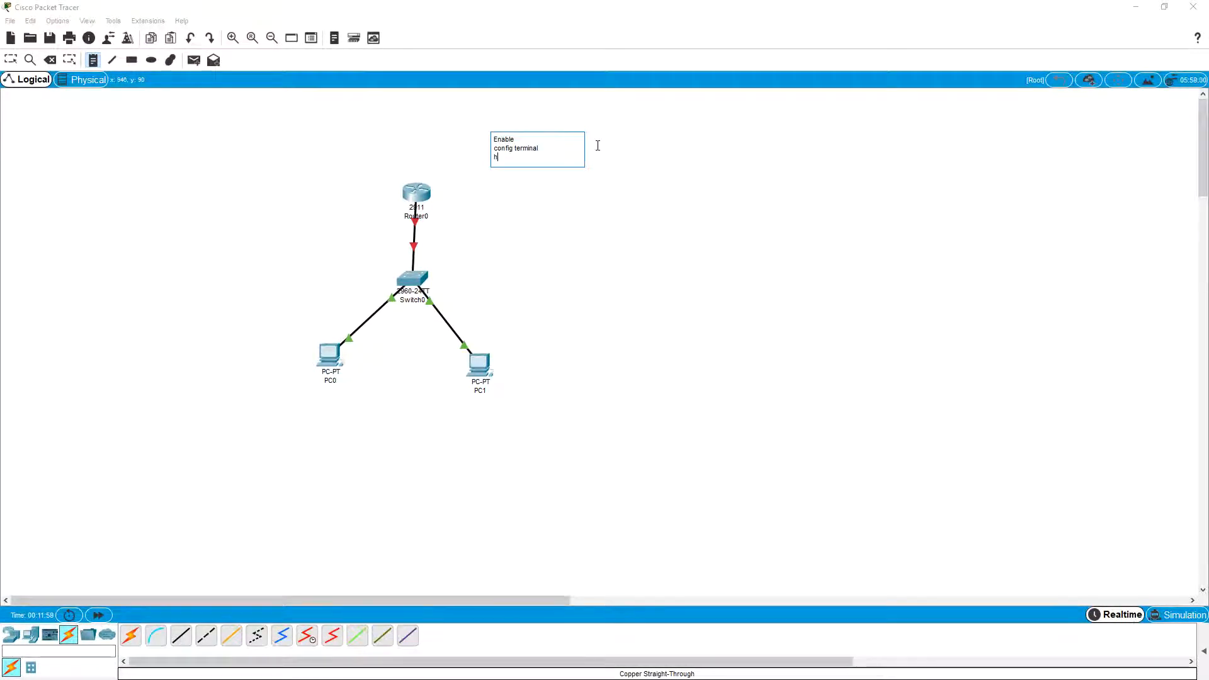
type("ostname")
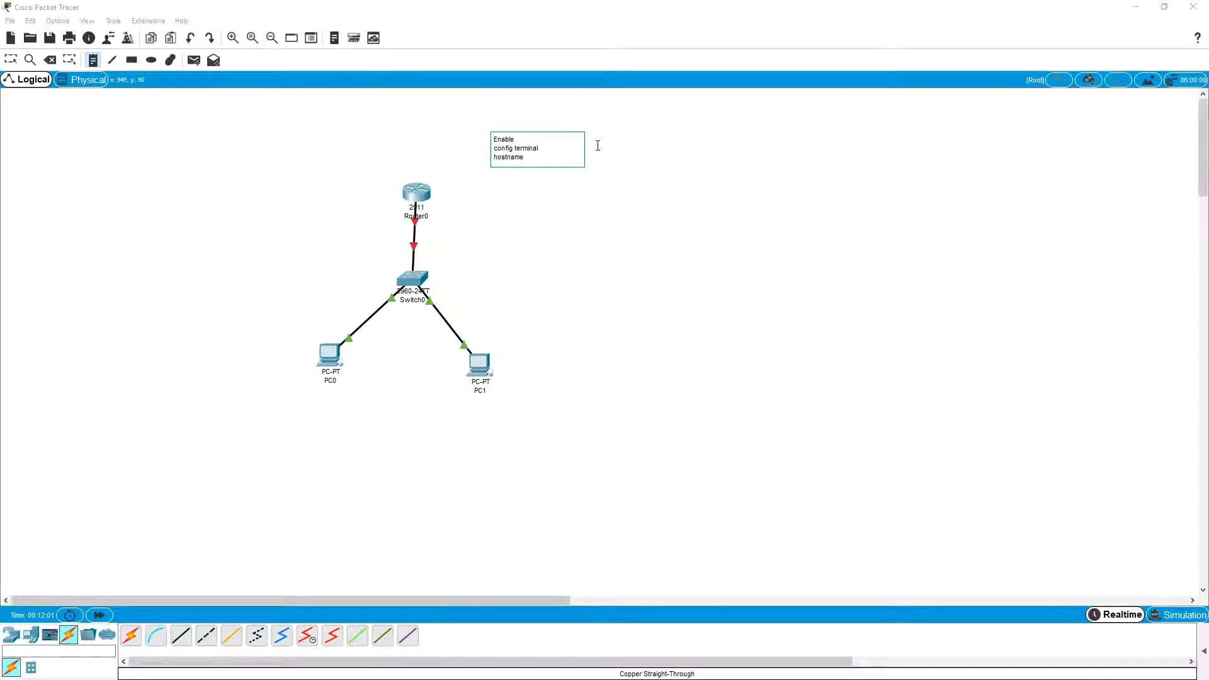
type(" Nutley")
key("Return")
key("Escape")
Step: Open the router's device window, place it clear of the topology and note, and enlarge its physical device view
left_click(416, 190)
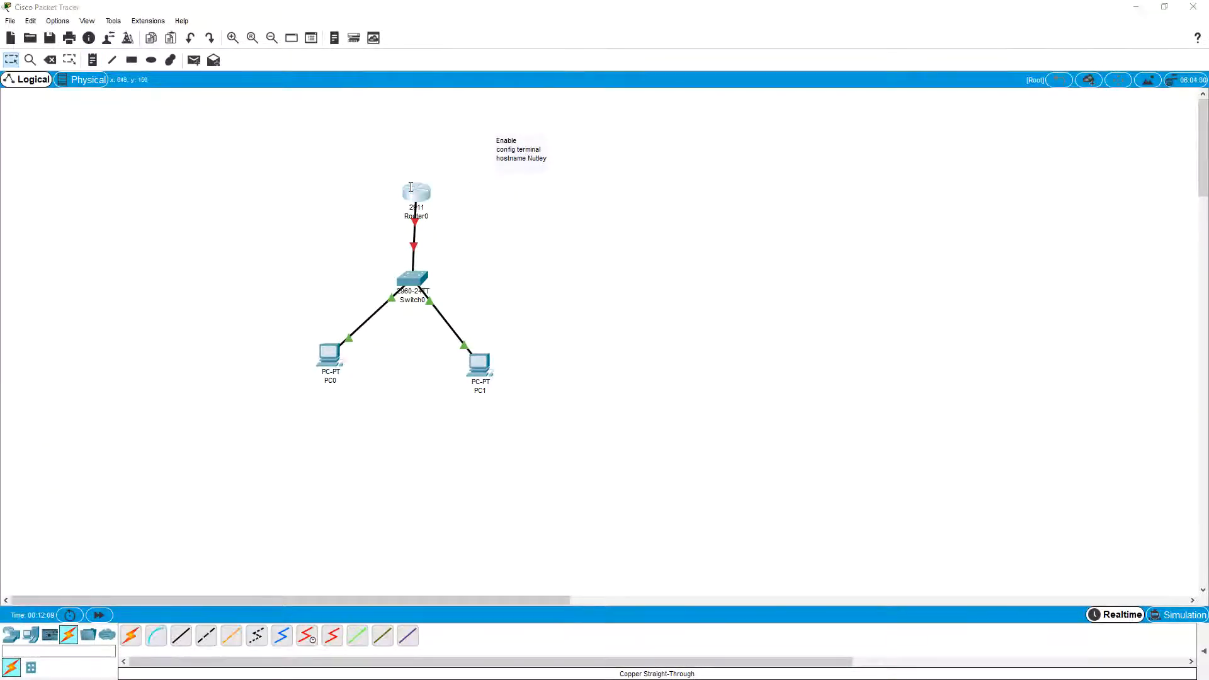
left_click_drag(560, 162, 753, 144)
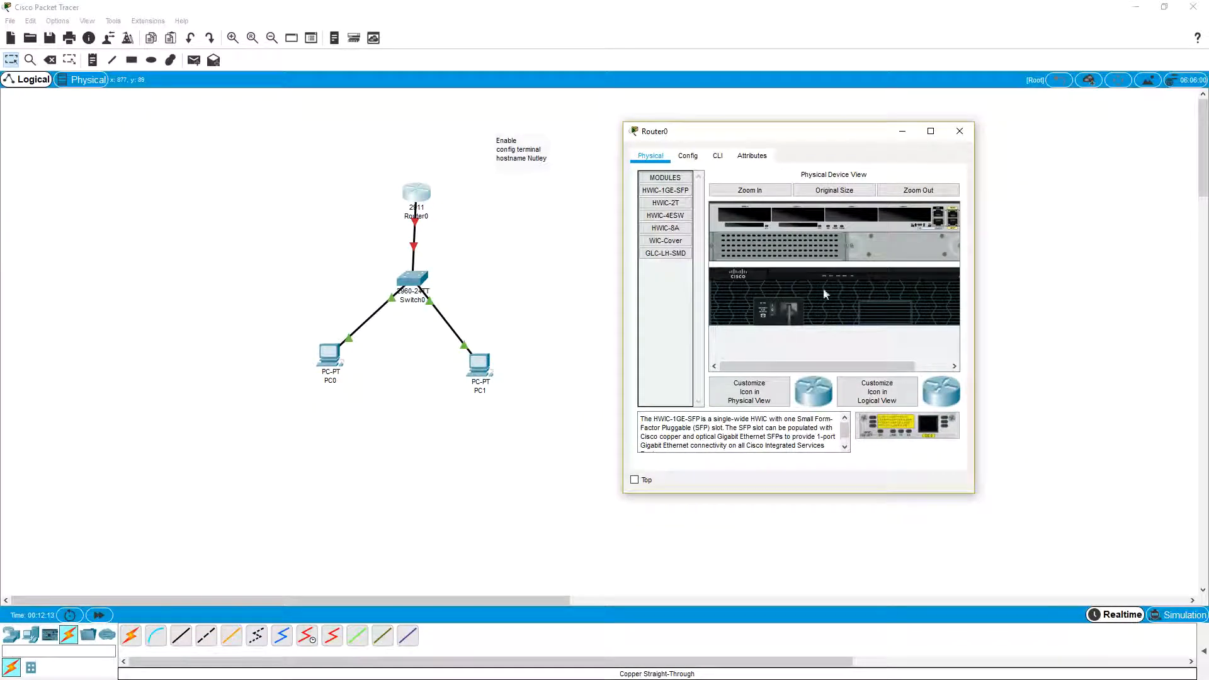
left_click_drag(798, 367, 774, 361)
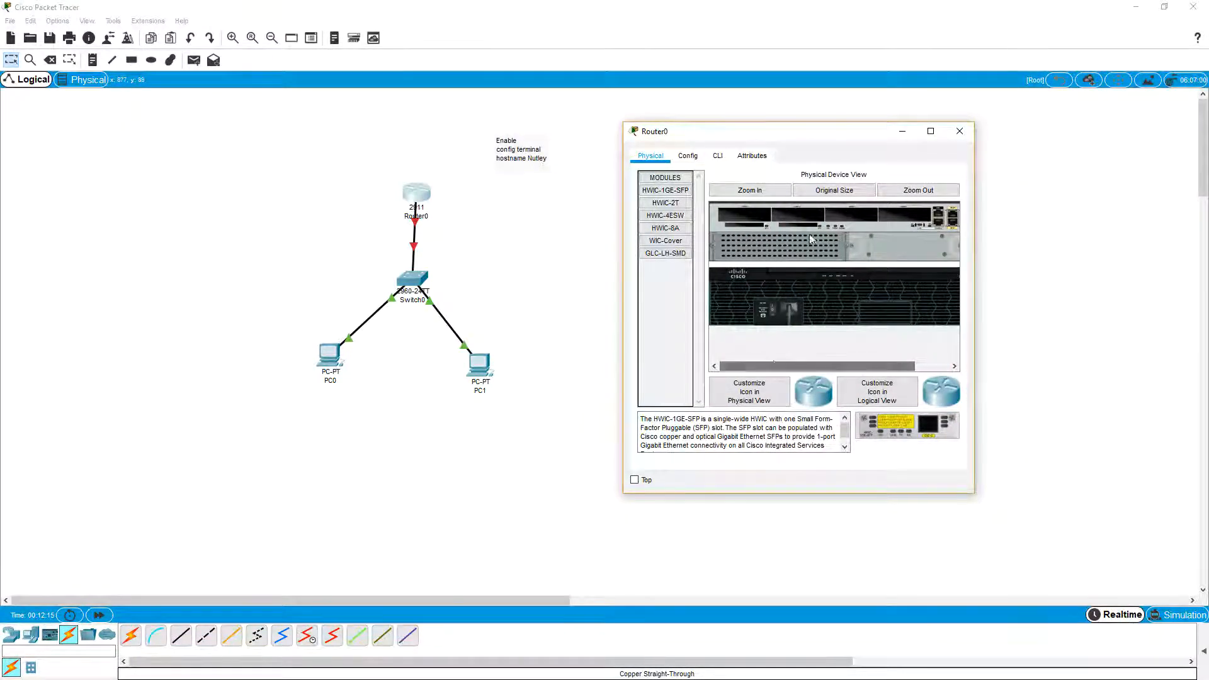
left_click(752, 191)
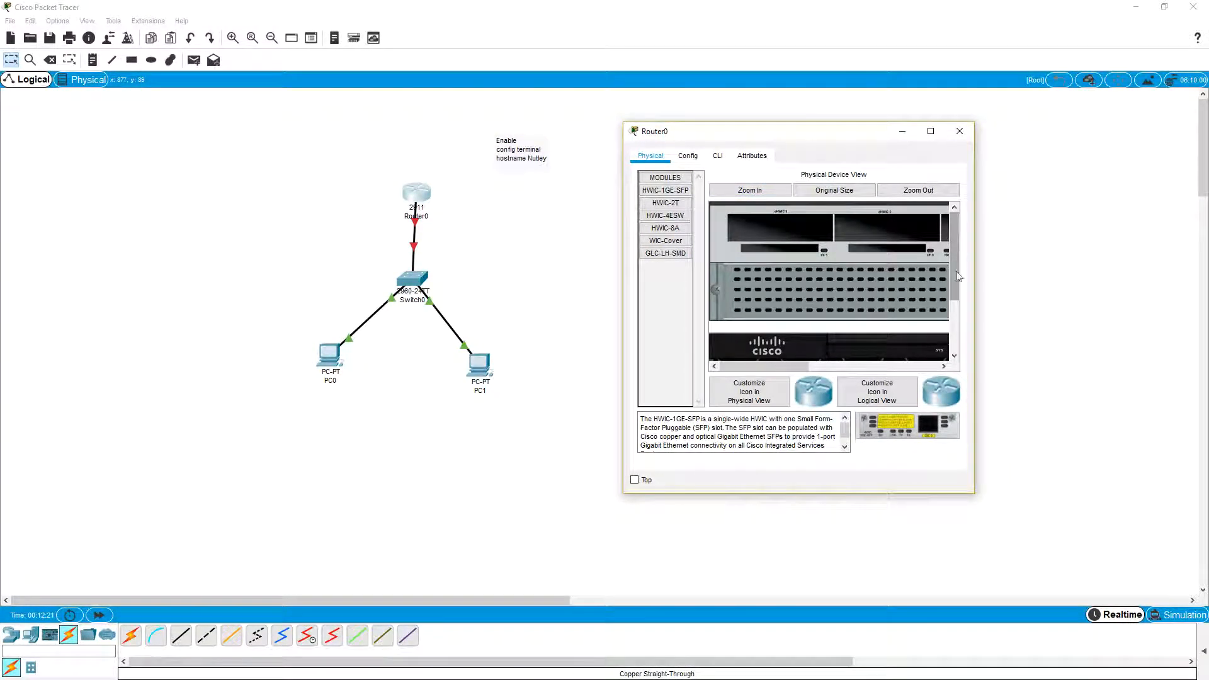
Step: Examine the router's power switch and ports in the physical device view, and look at its global configuration settings
mouse_move(800, 366)
left_mouse_down()
mouse_move(945, 365)
mouse_move(786, 360)
left_mouse_up()
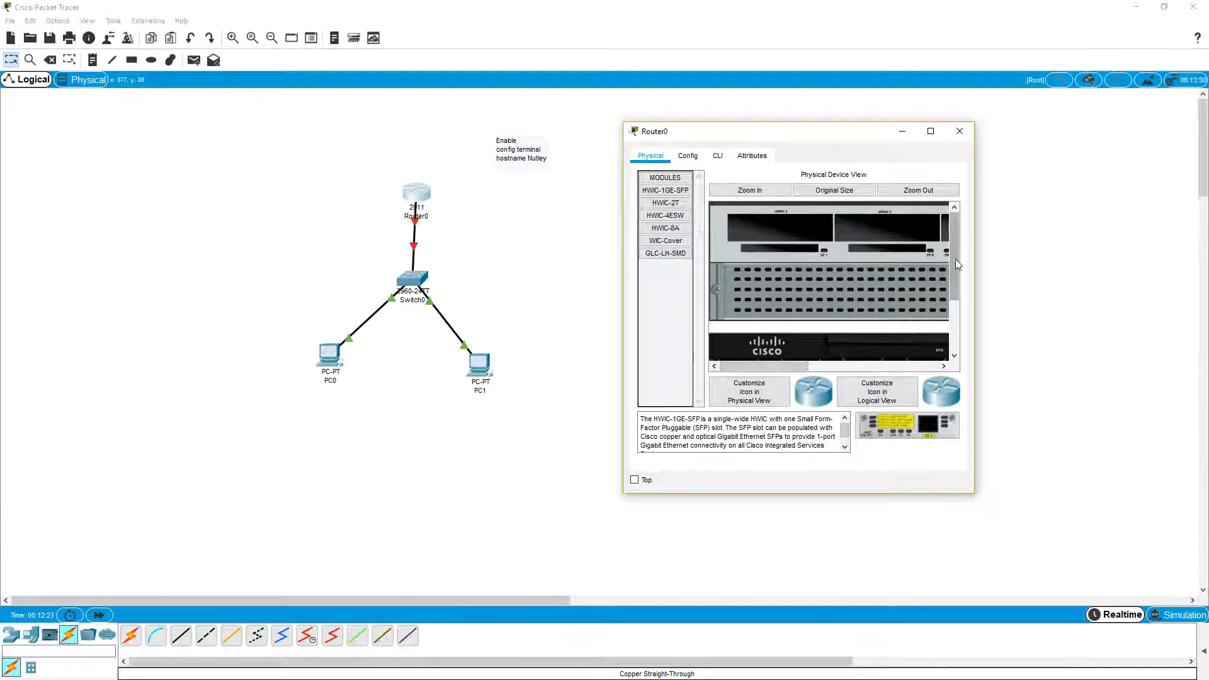
scroll(894, 327, "down", 5)
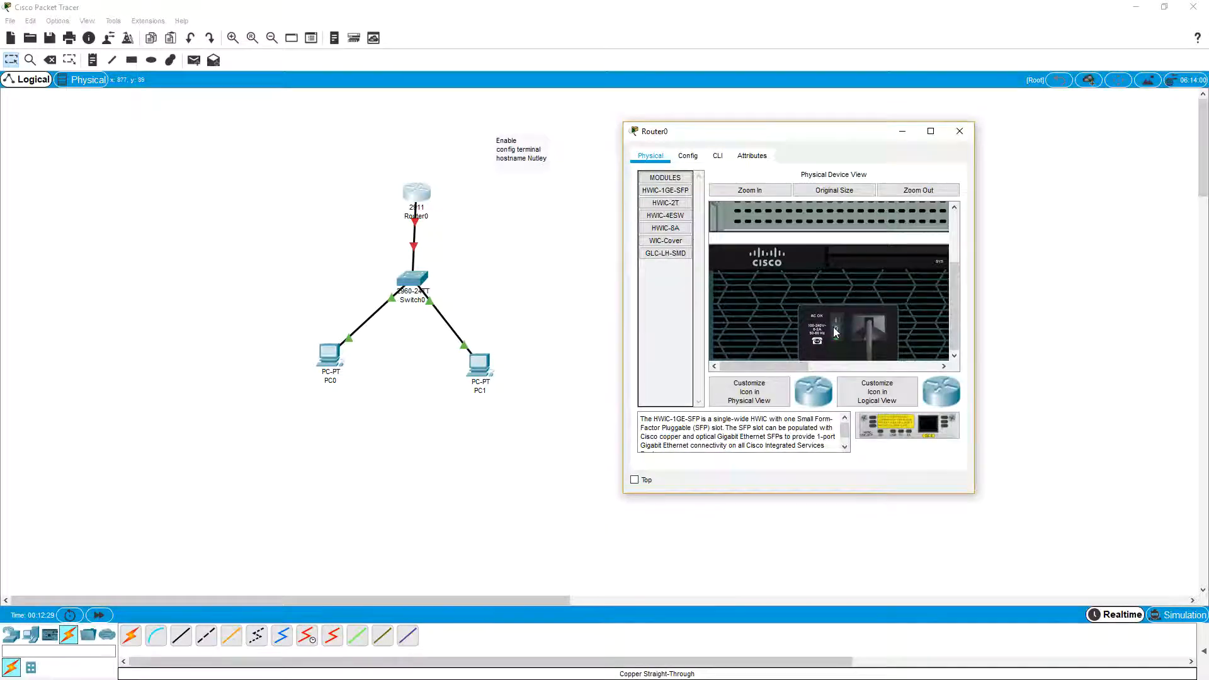
left_click_drag(786, 369, 916, 366)
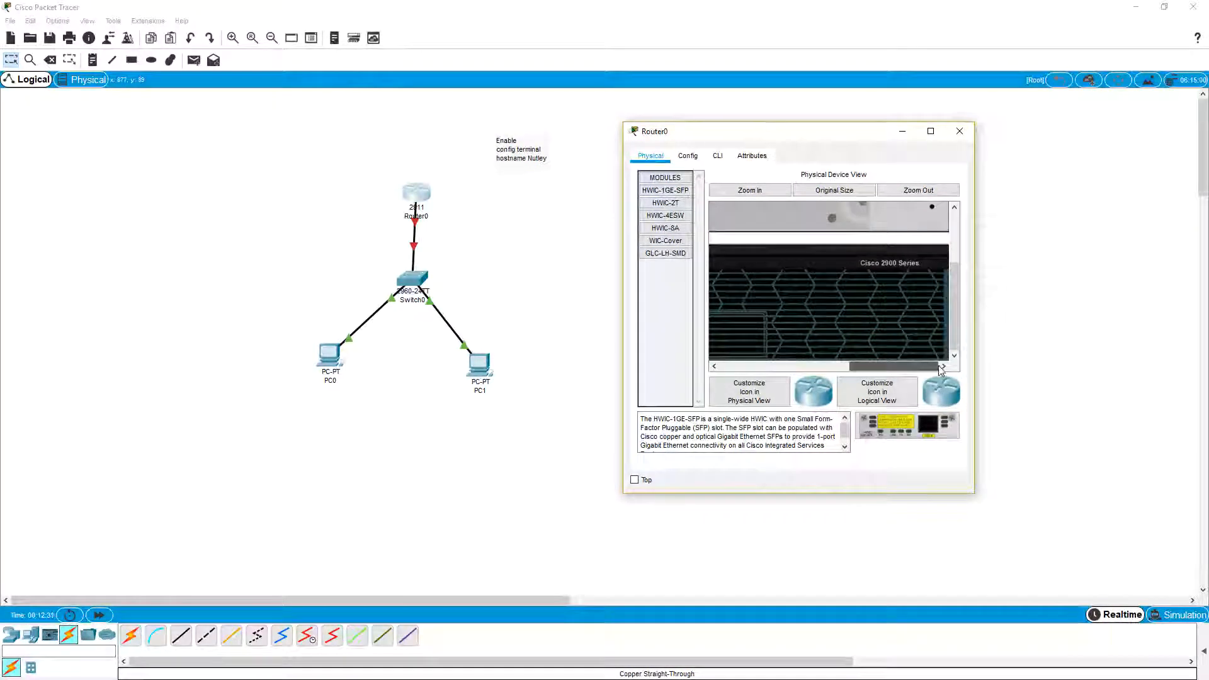
left_click_drag(953, 327, 960, 266)
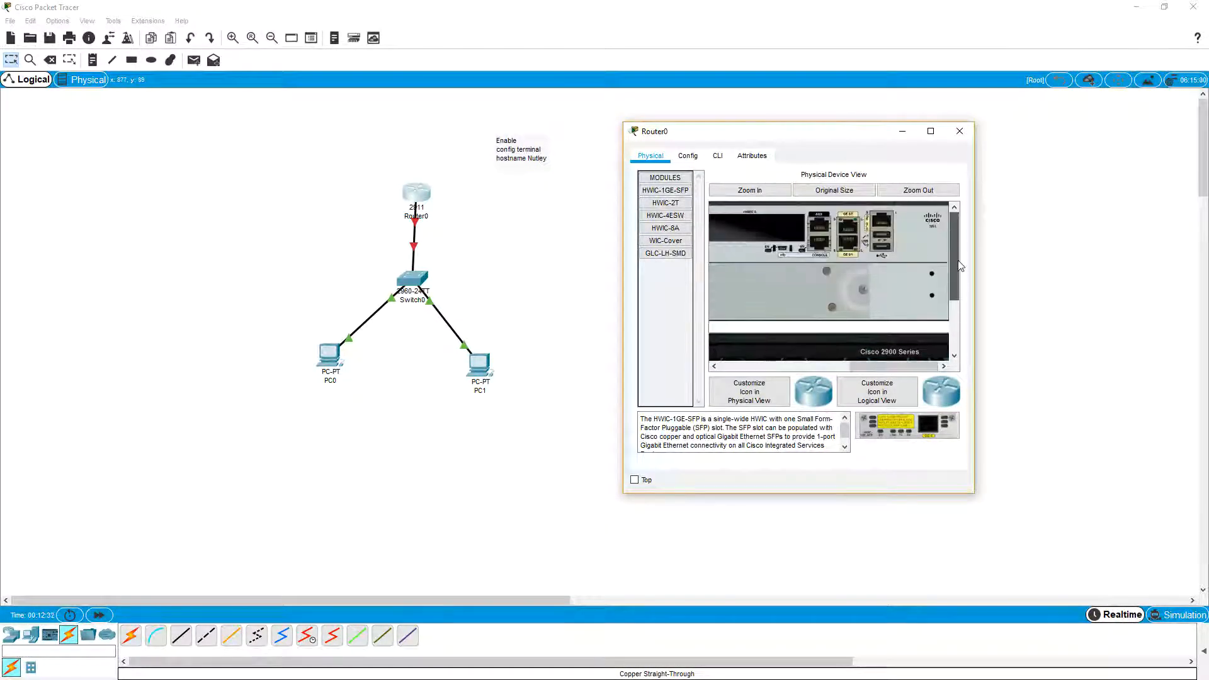
left_click(691, 162)
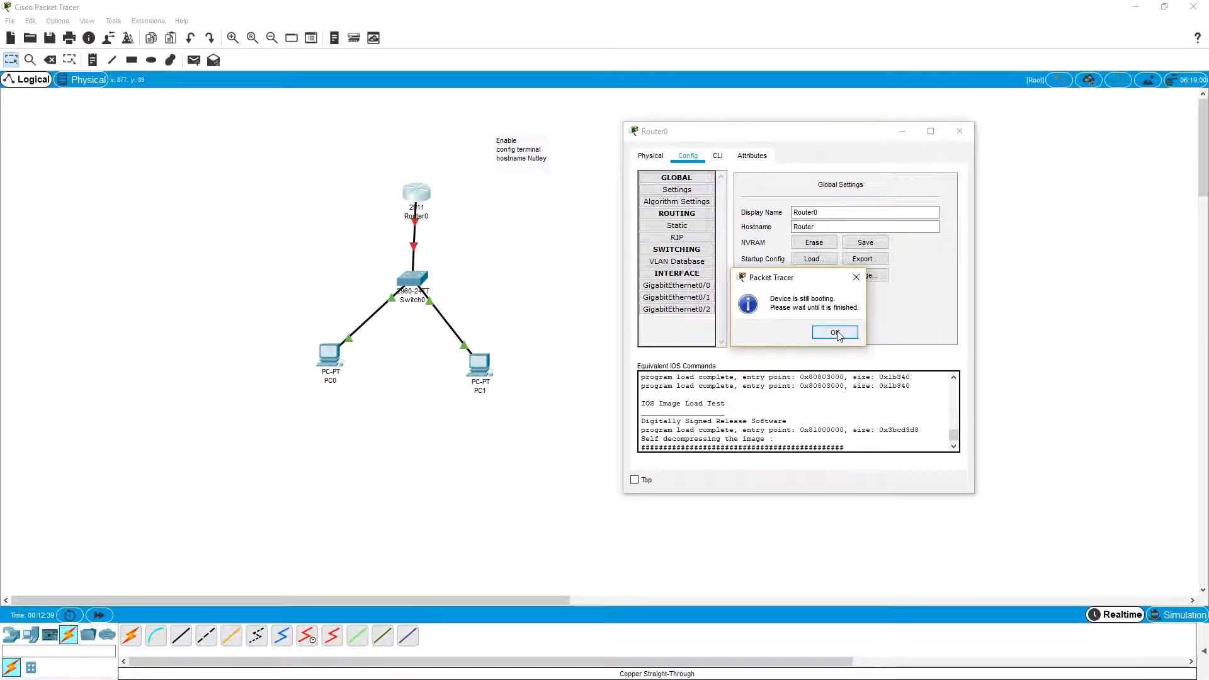
left_click(835, 332)
Step: Open the router's command line, answer "no" to the initial configuration dialog and start the session
left_click(719, 160)
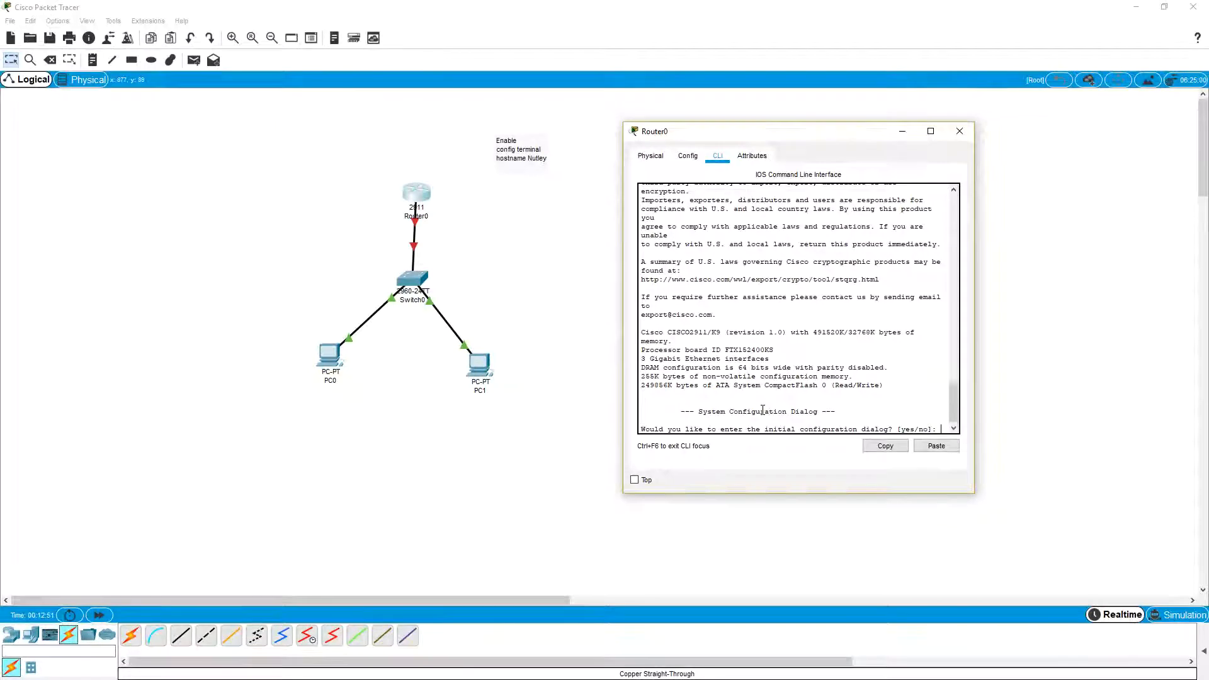
type("no")
key("Return")
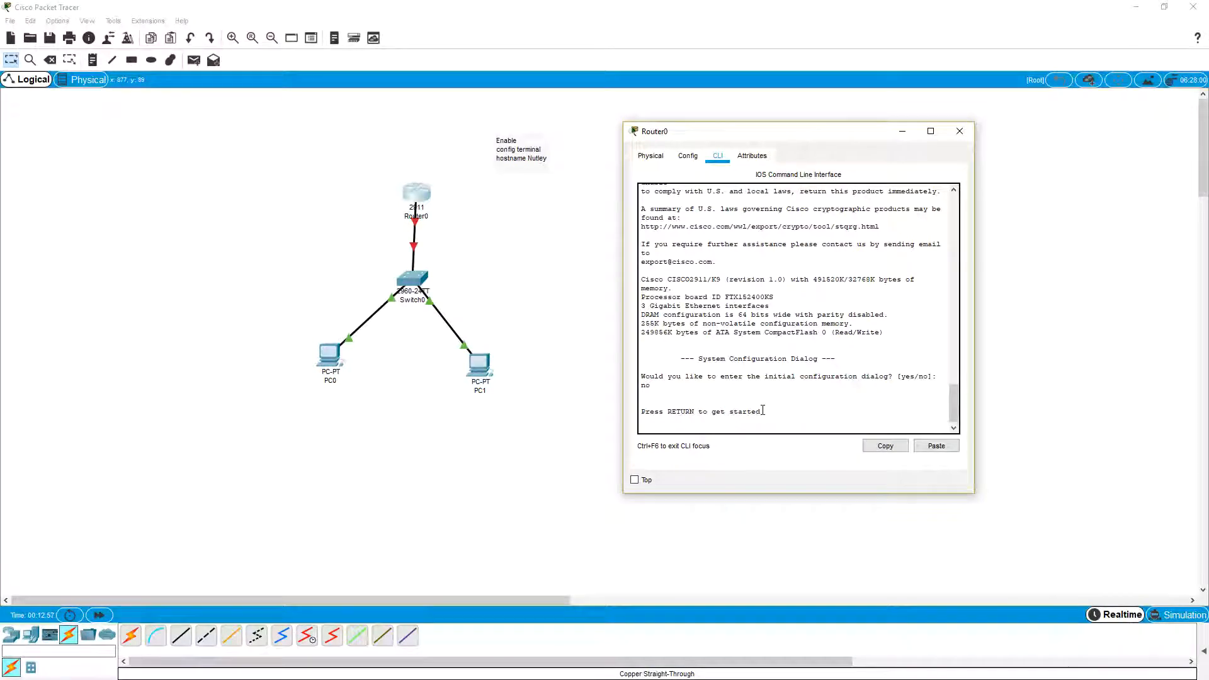
key("Return")
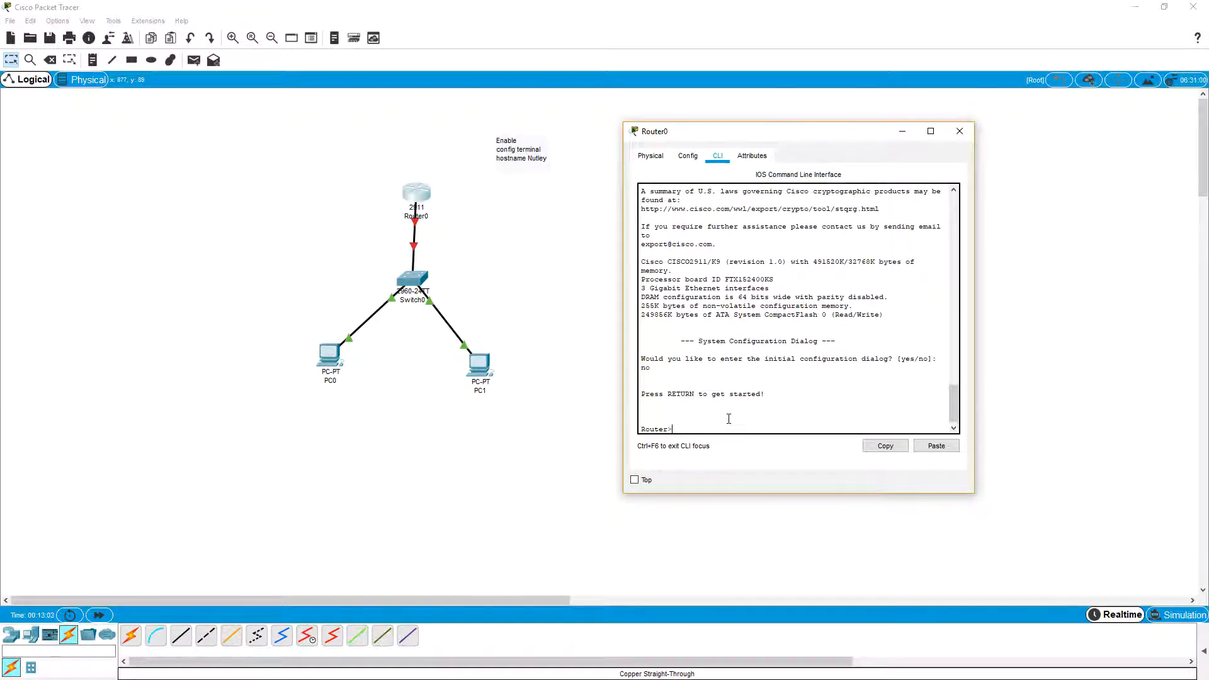
Step: Enter privileged mode on the router with the command "en"
type("ee")
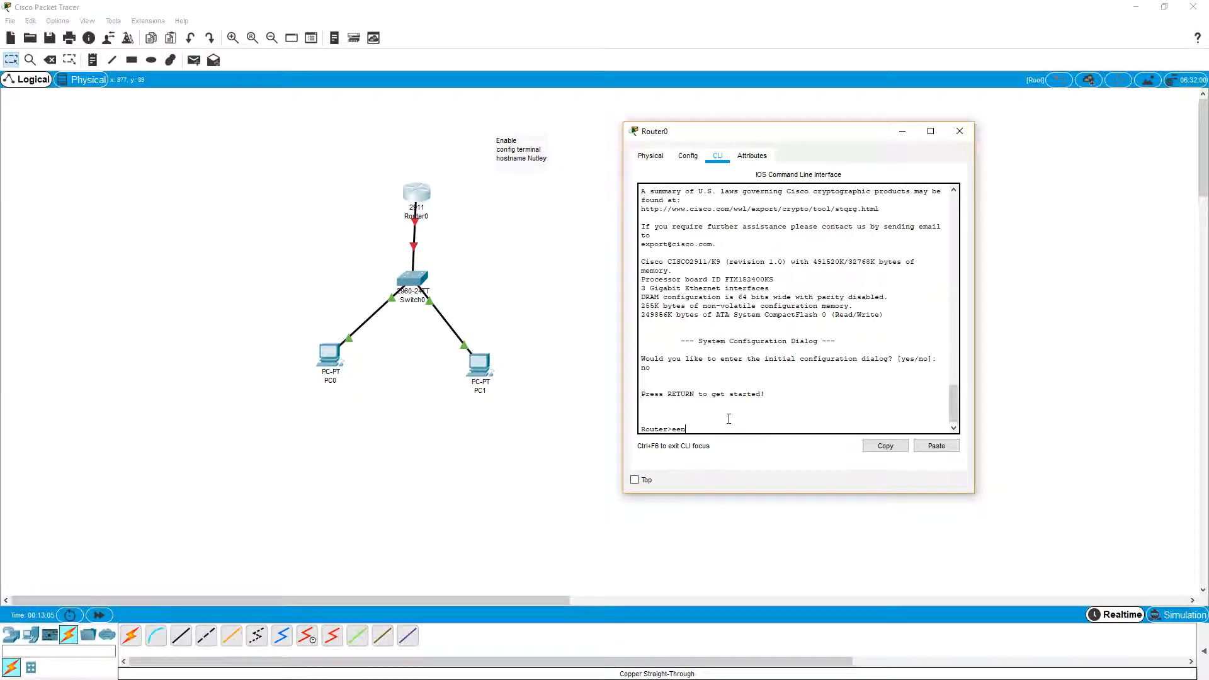
key("BackSpace")
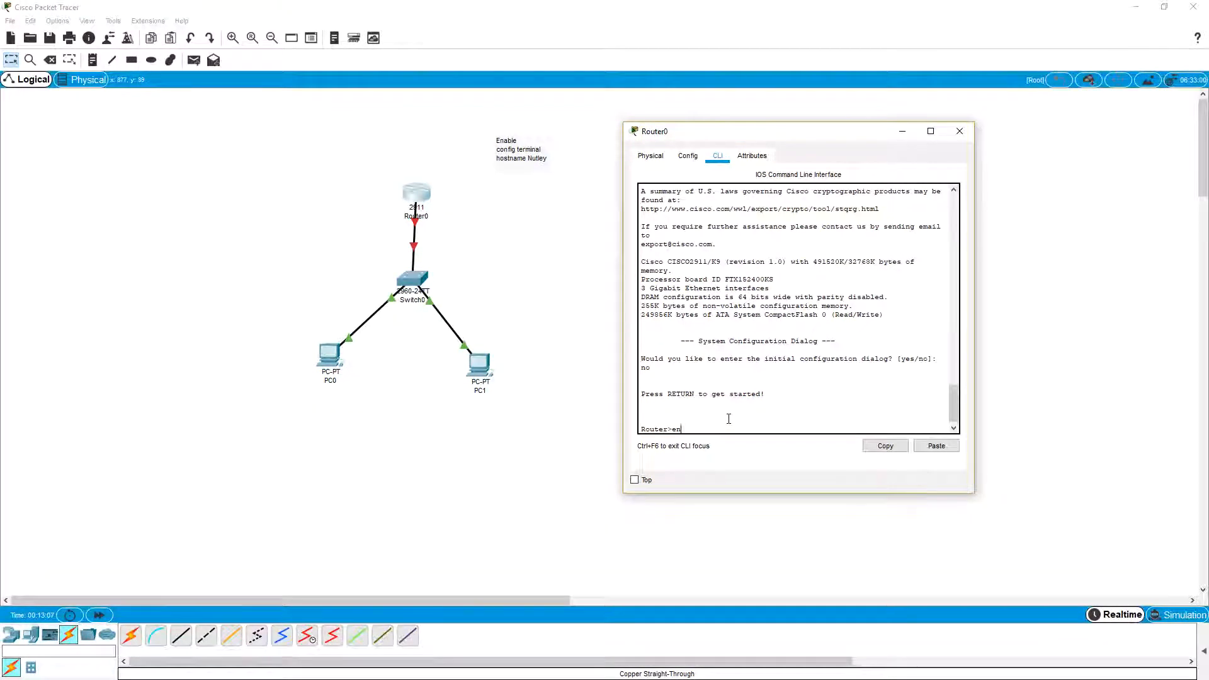
type("n")
key("Return")
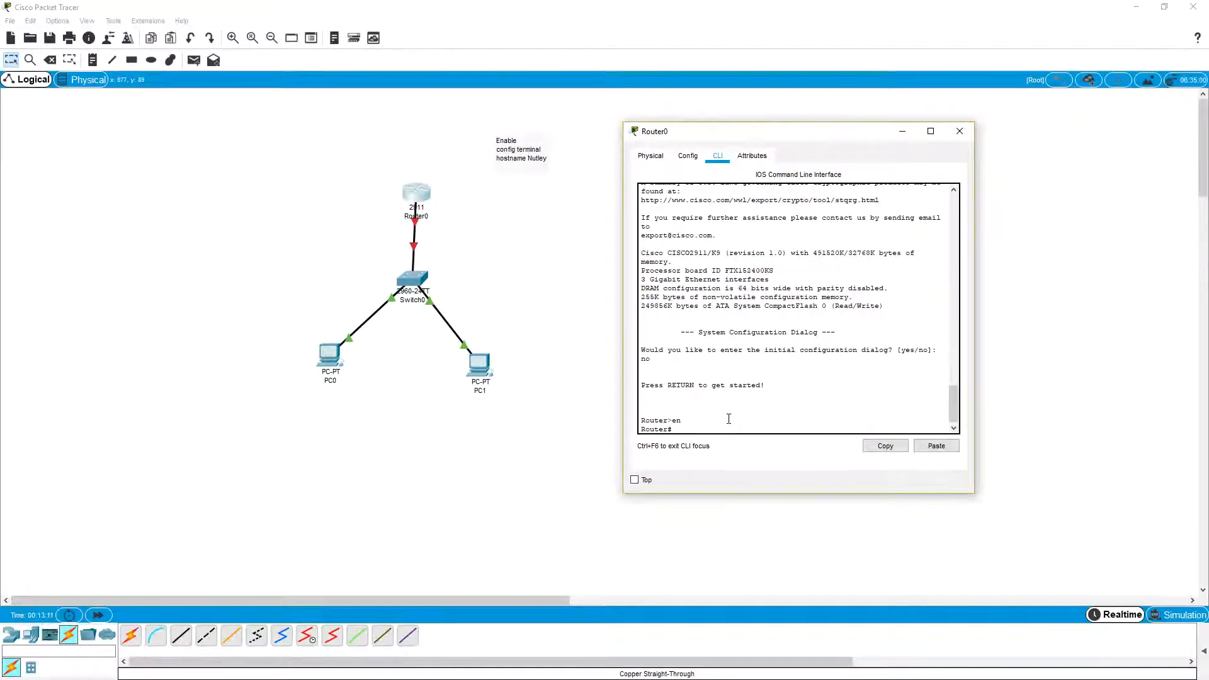
Step: Enter the router's global configuration mode with the command "config terminal"
type("config termi")
key("Tab")
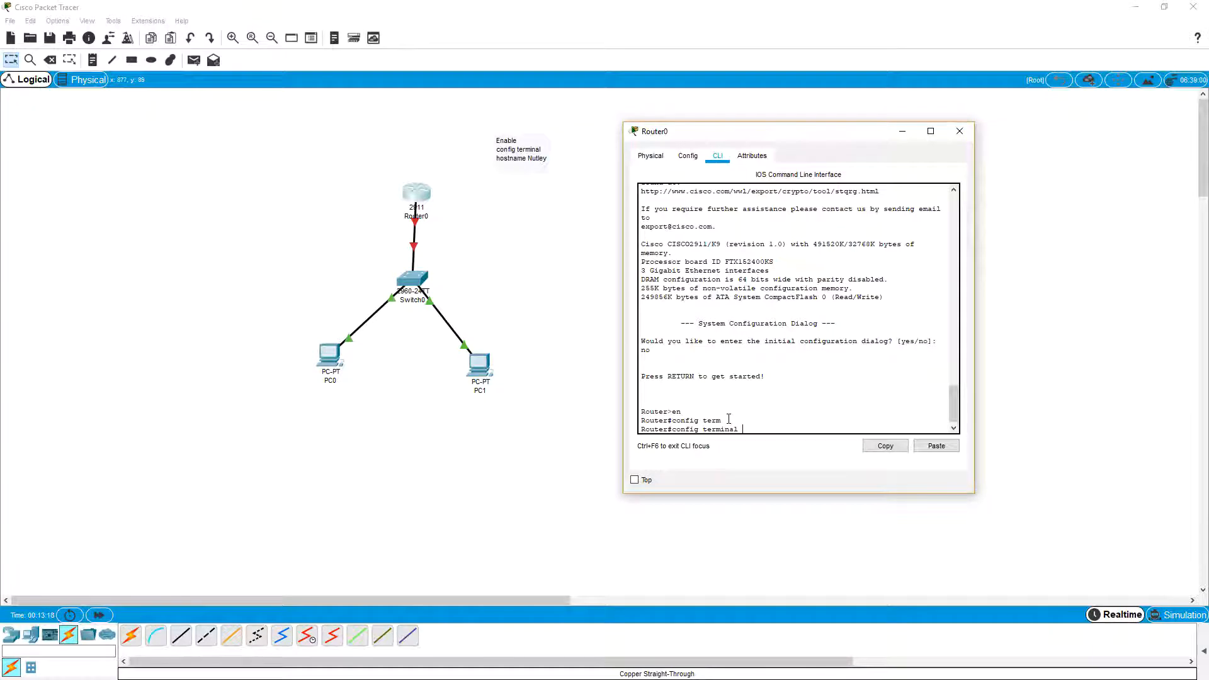
key("Return")
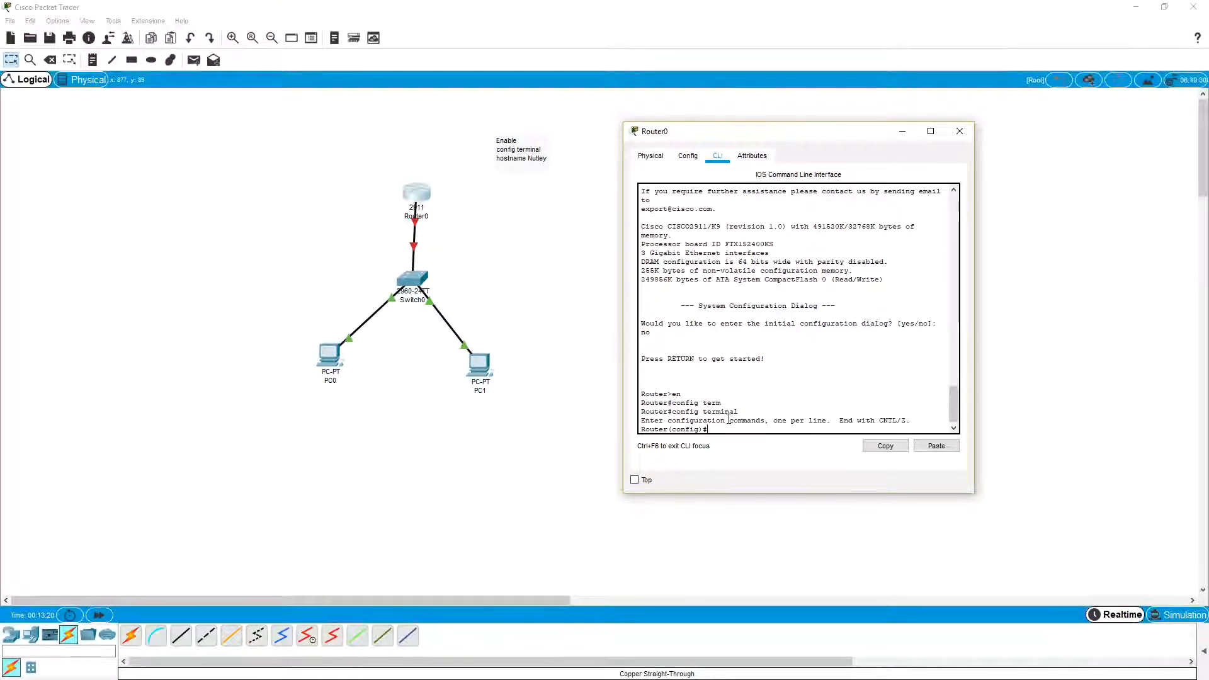
Step: Set the router's hostname to Nutley in the command line
type("hostname")
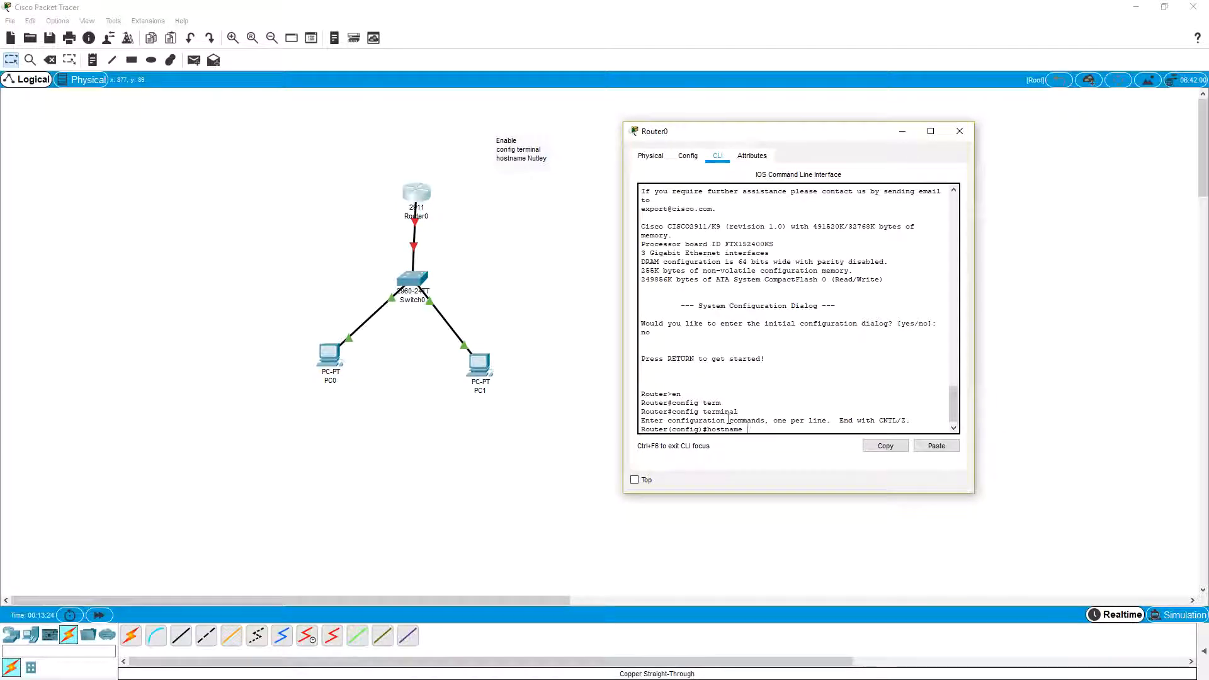
type(" Nutley")
key("Return")
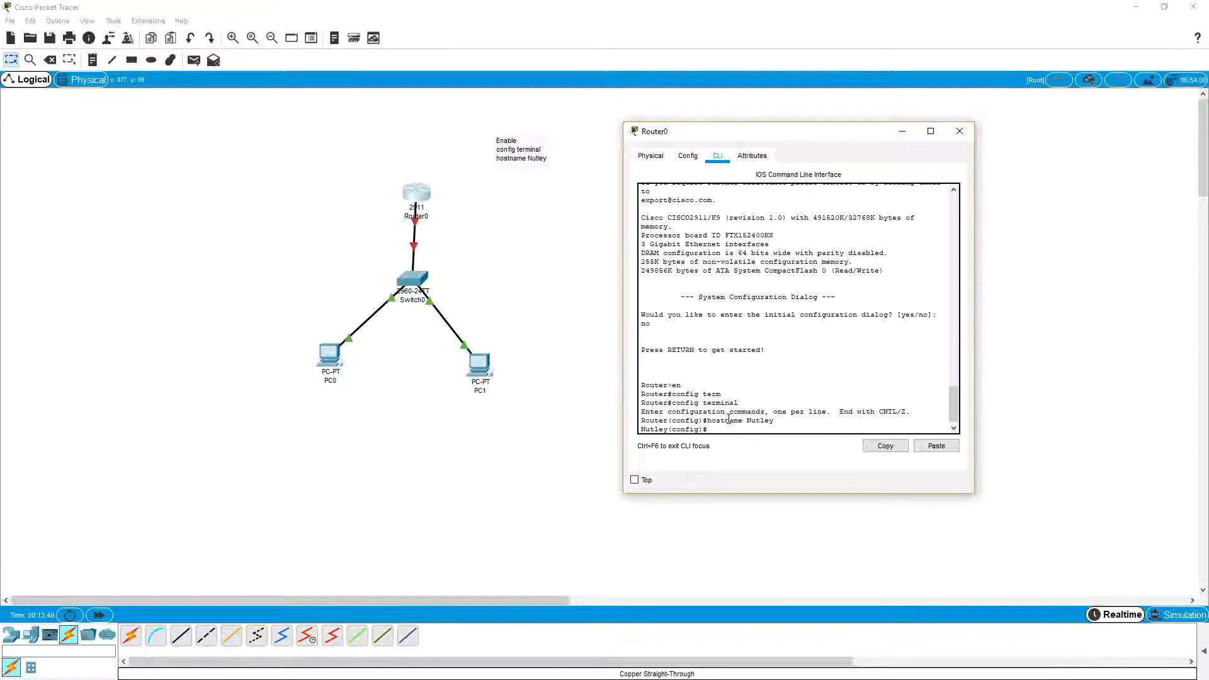
left_click_drag(710, 420, 785, 418)
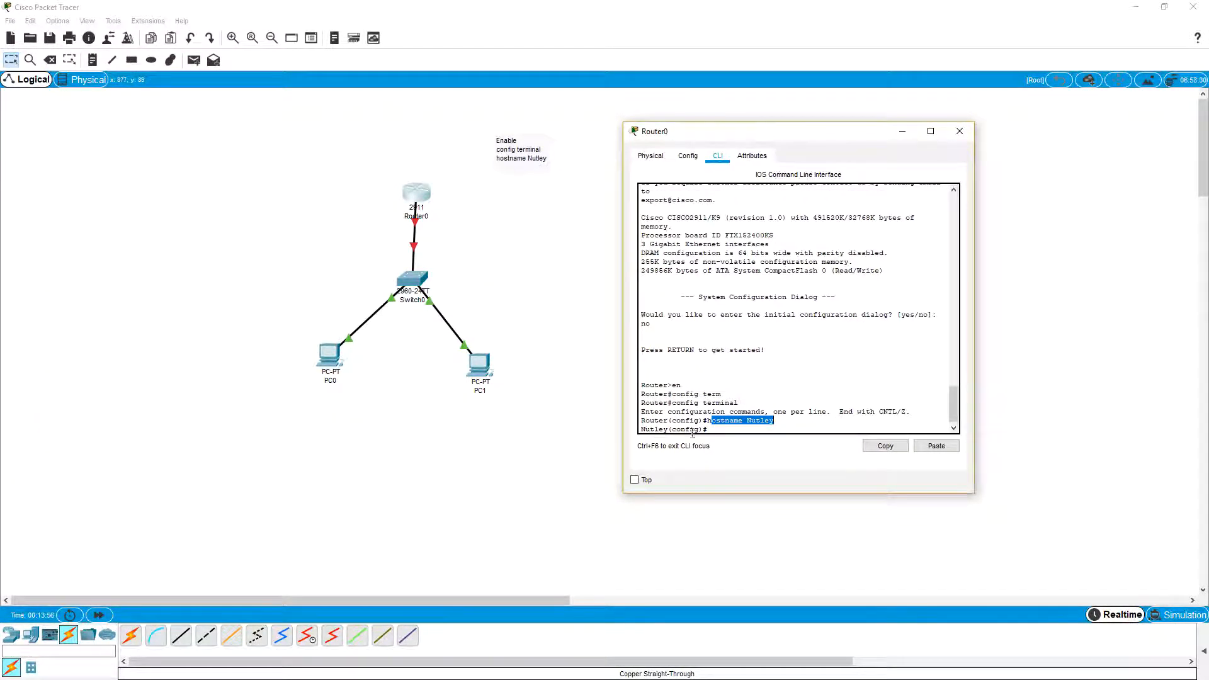
left_click(716, 428)
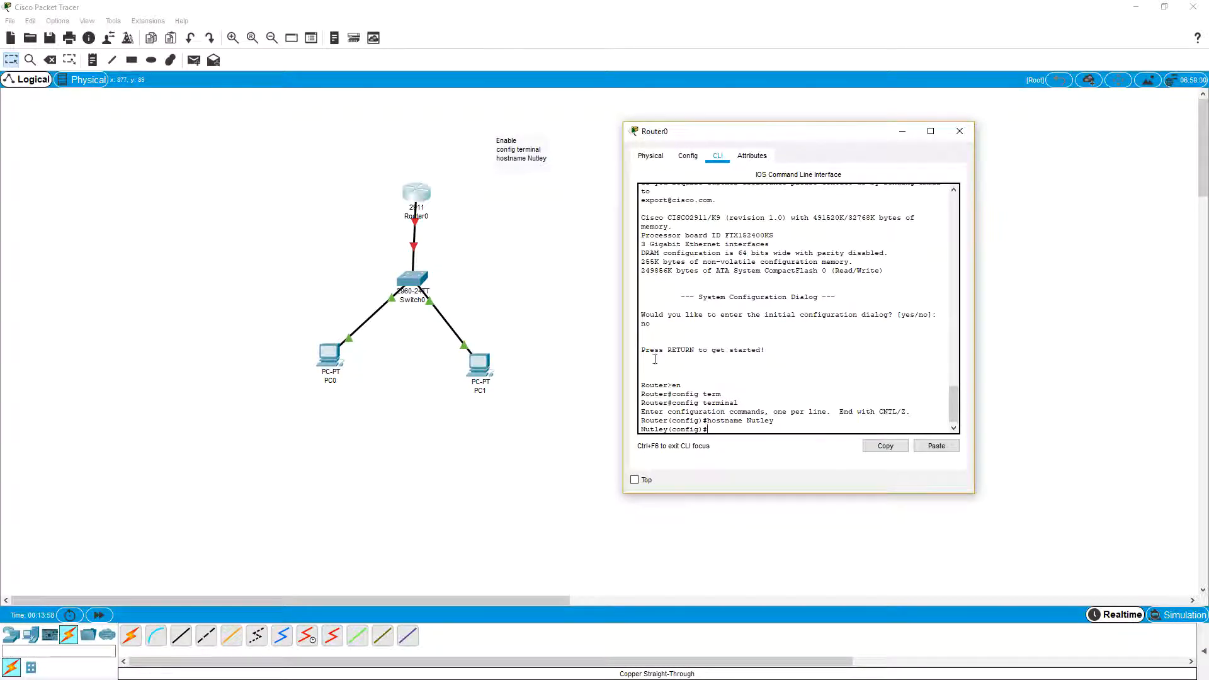
Step: Move the router window farther from the note and add the line "line console 0" below the note's hostname command
left_click_drag(800, 136, 940, 120)
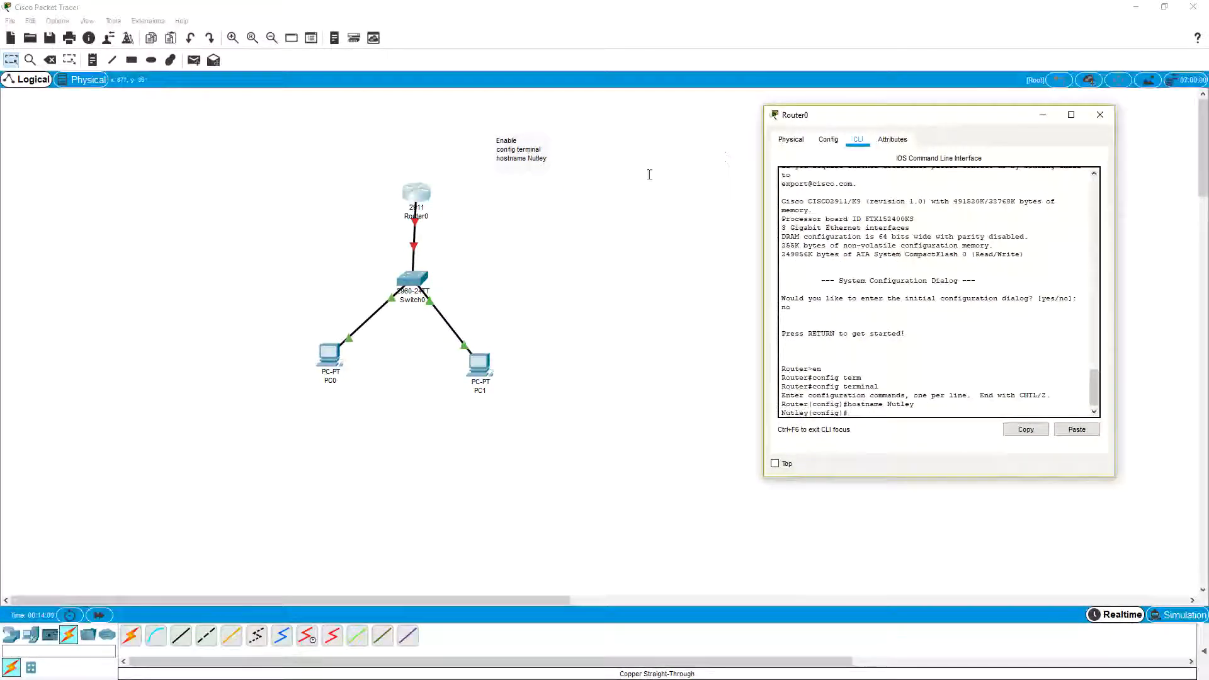
left_click(536, 172)
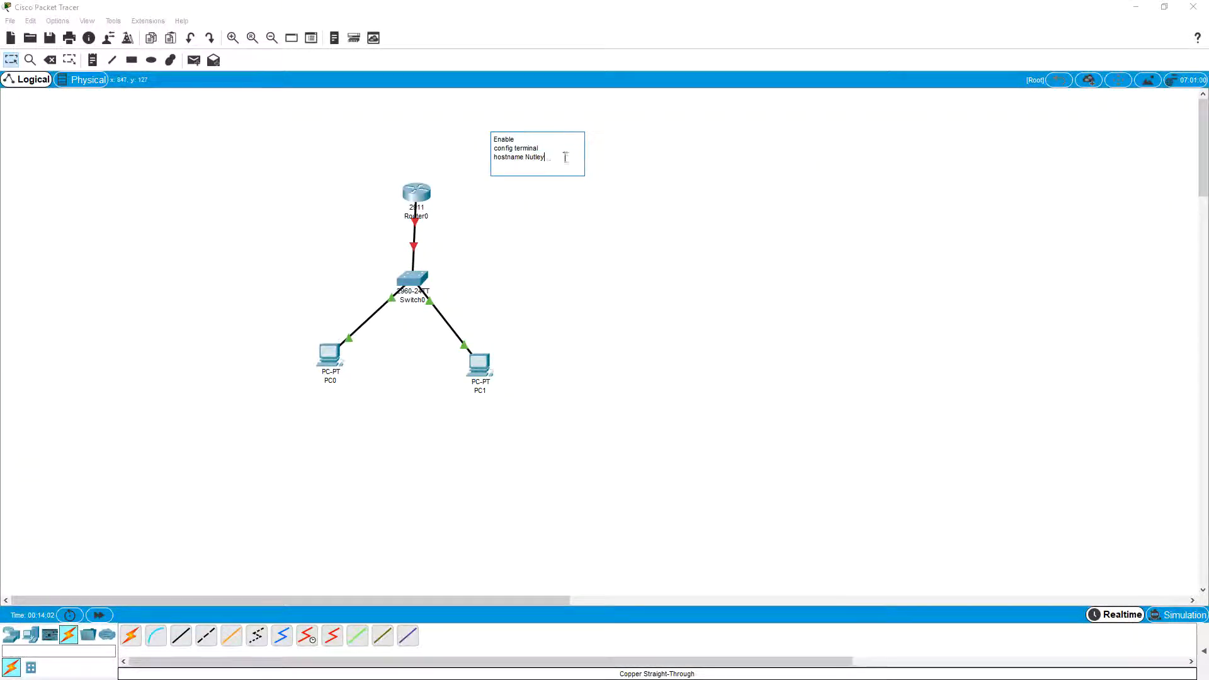
key("Return")
type("li")
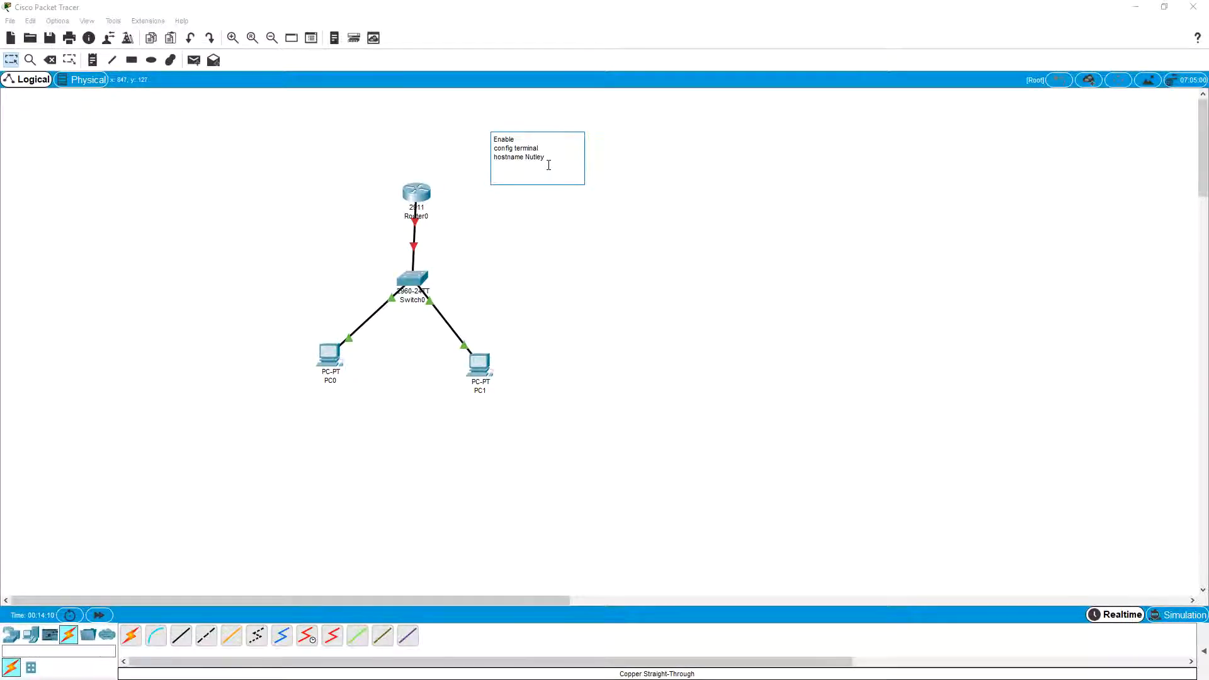
type("ne console 0")
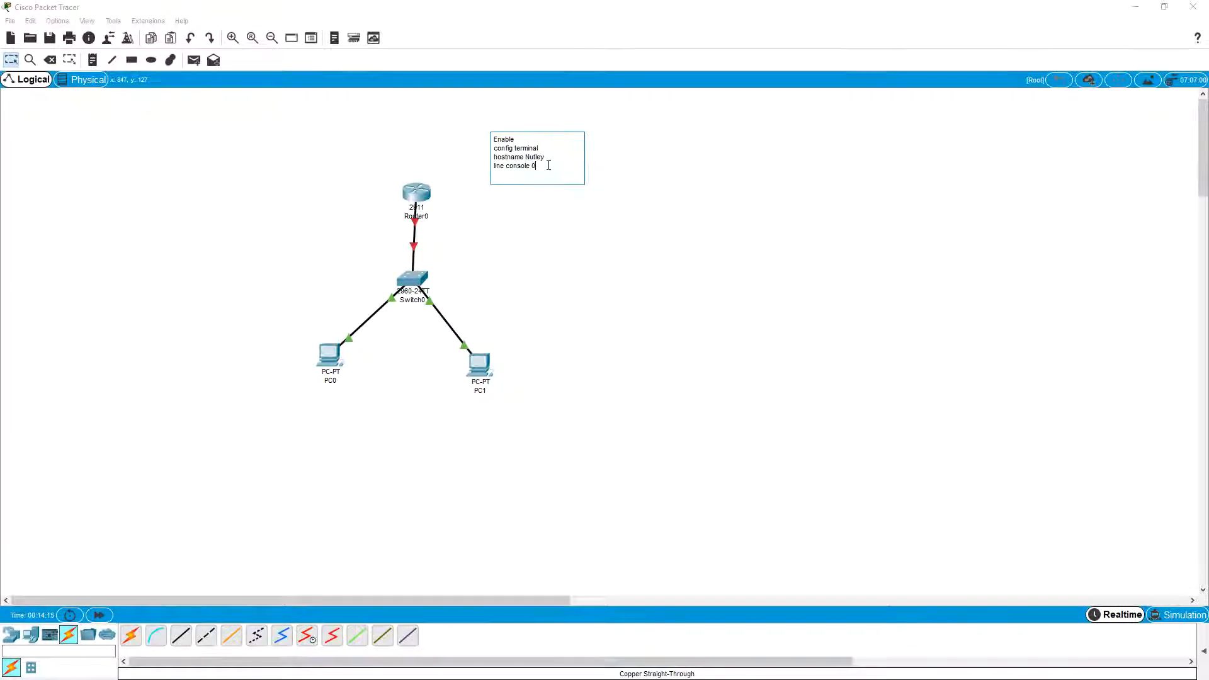
Step: Add the console password command and the line "login" to the note
key("Return")
type("password cisco")
key("Return")
type("login")
Step: Add the line "line vty 0 4" to the note below the console login command
key("Return")
type("line vy=")
key("BackSpace")
key("BackSpace")
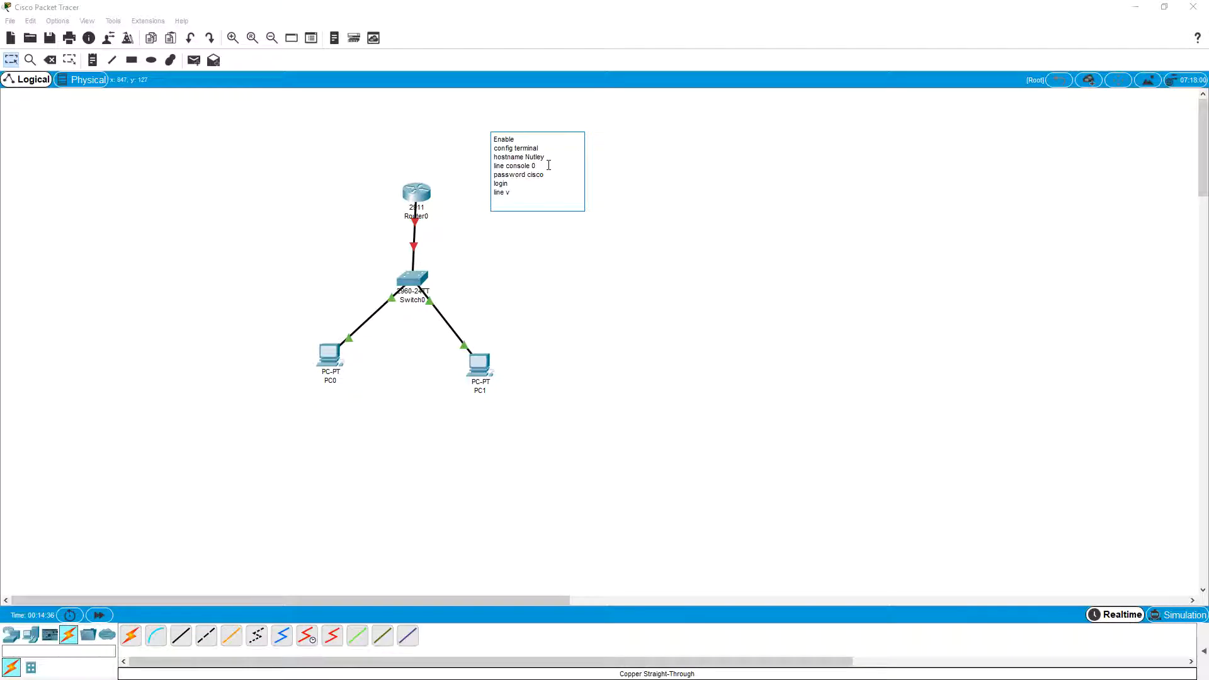
type("ty 0 4")
Step: Add the vty password command and a second "login" line to the note
key("Return")
type("pas")
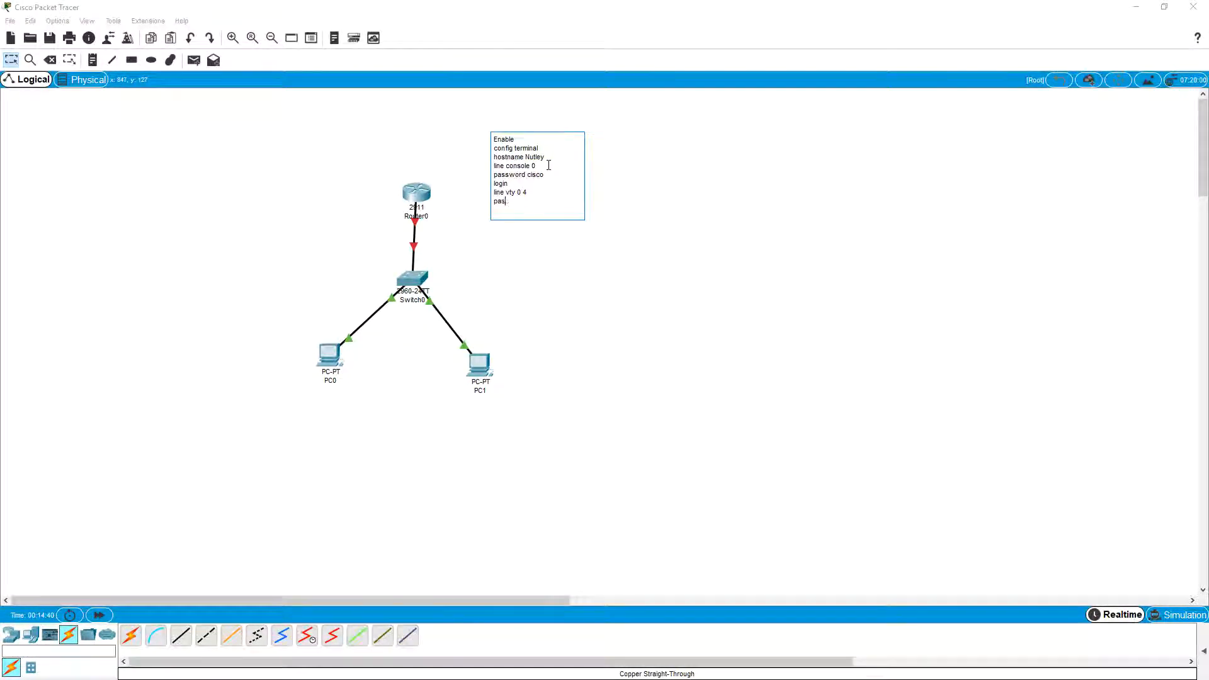
type("sword cisco")
key("Return")
type("login")
Step: Add the line "interface g0/0" to the note
key("Return")
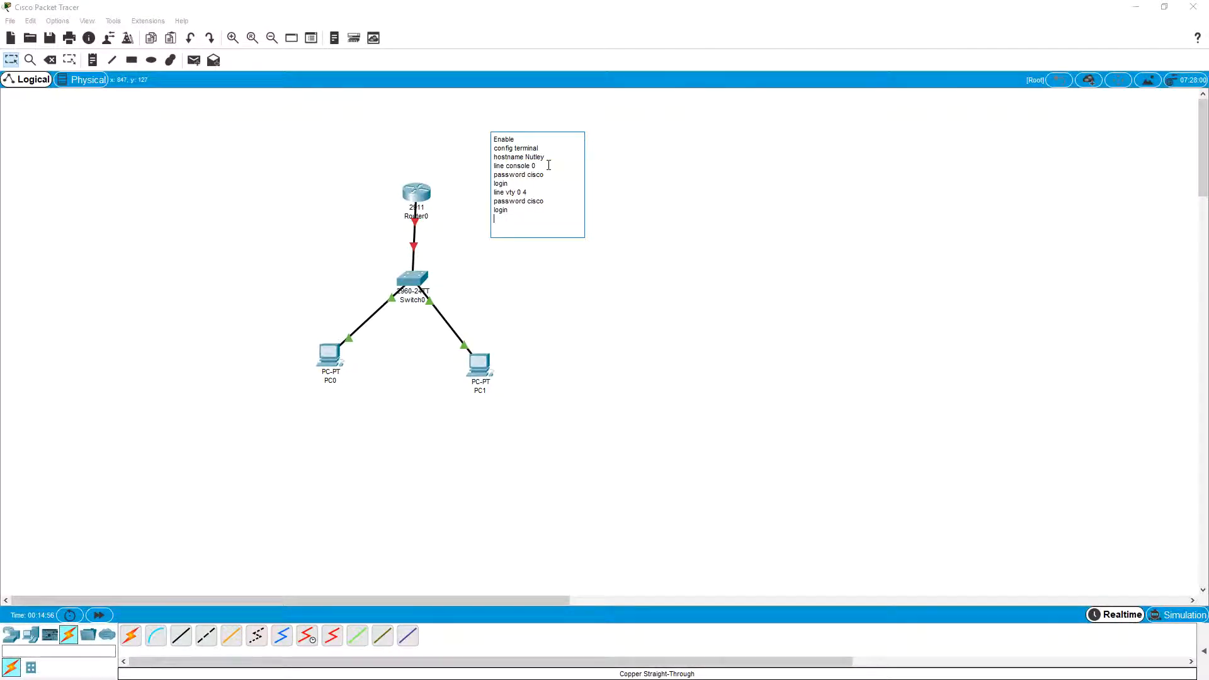
type("interface g0/0")
Step: Add the line "ip address 192.1.1.1 255.255.255.0" to the note below the interface command
key("Return")
type("ip addr")
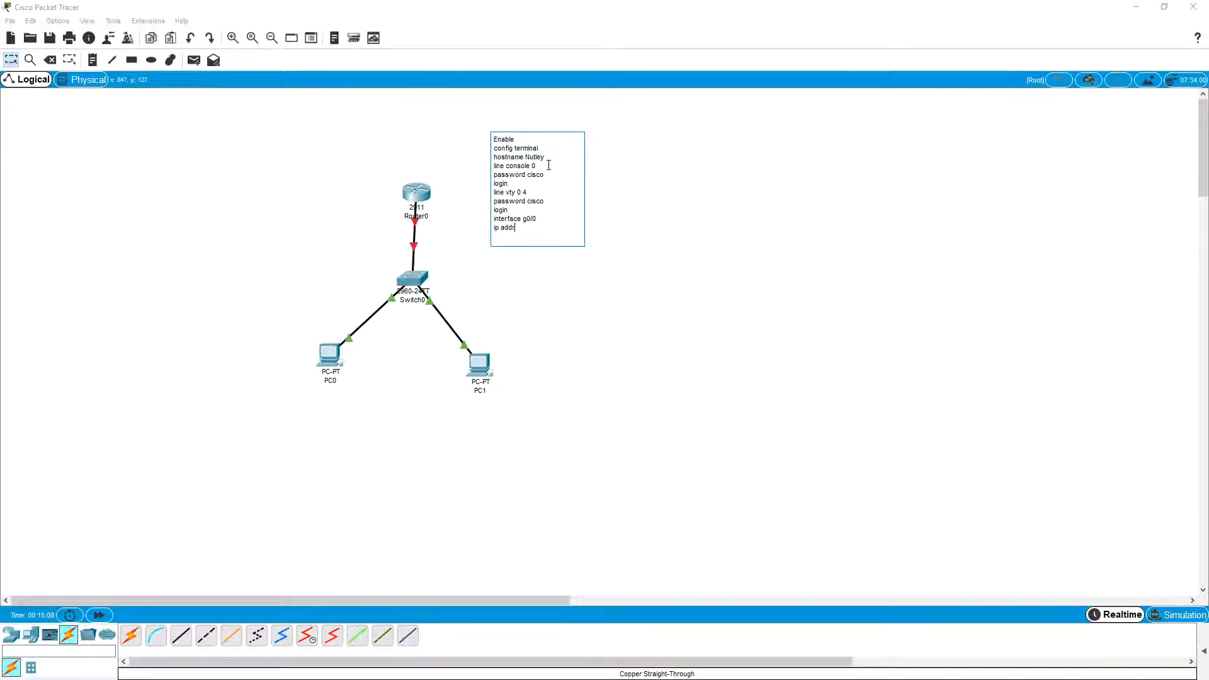
type("ess 192.1.1.1 255.255.2")
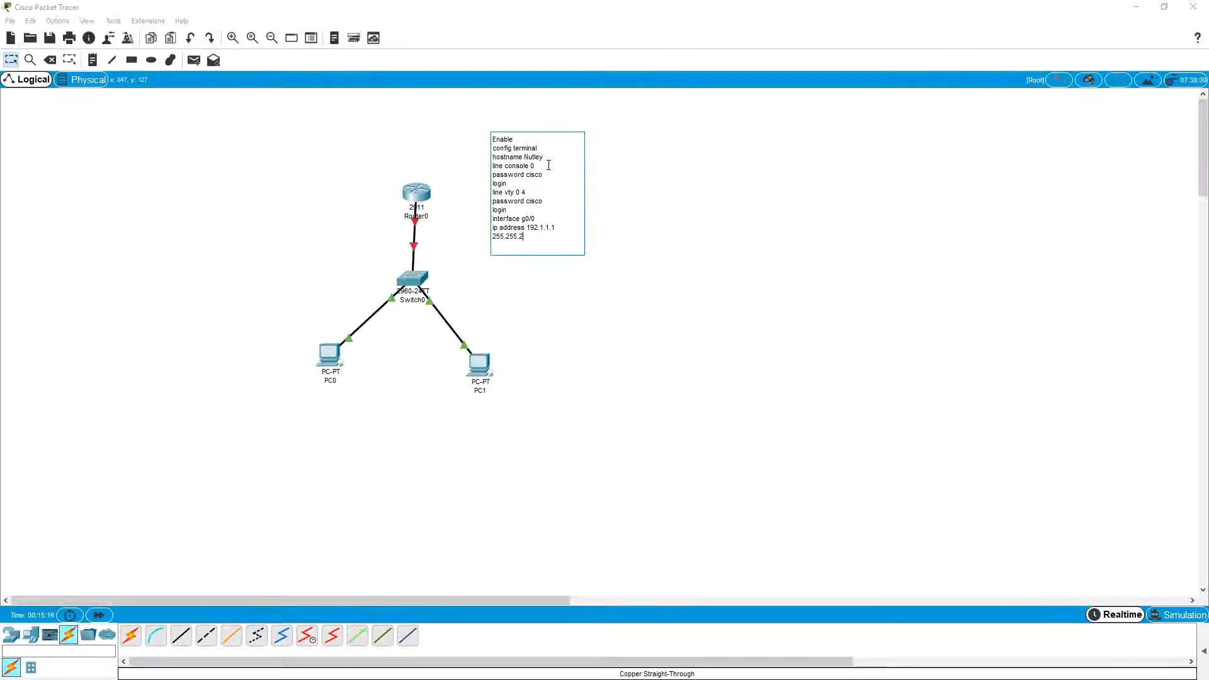
type("55.0")
Step: Add the line "no shutdown" to the note and finish editing it
key("Return")
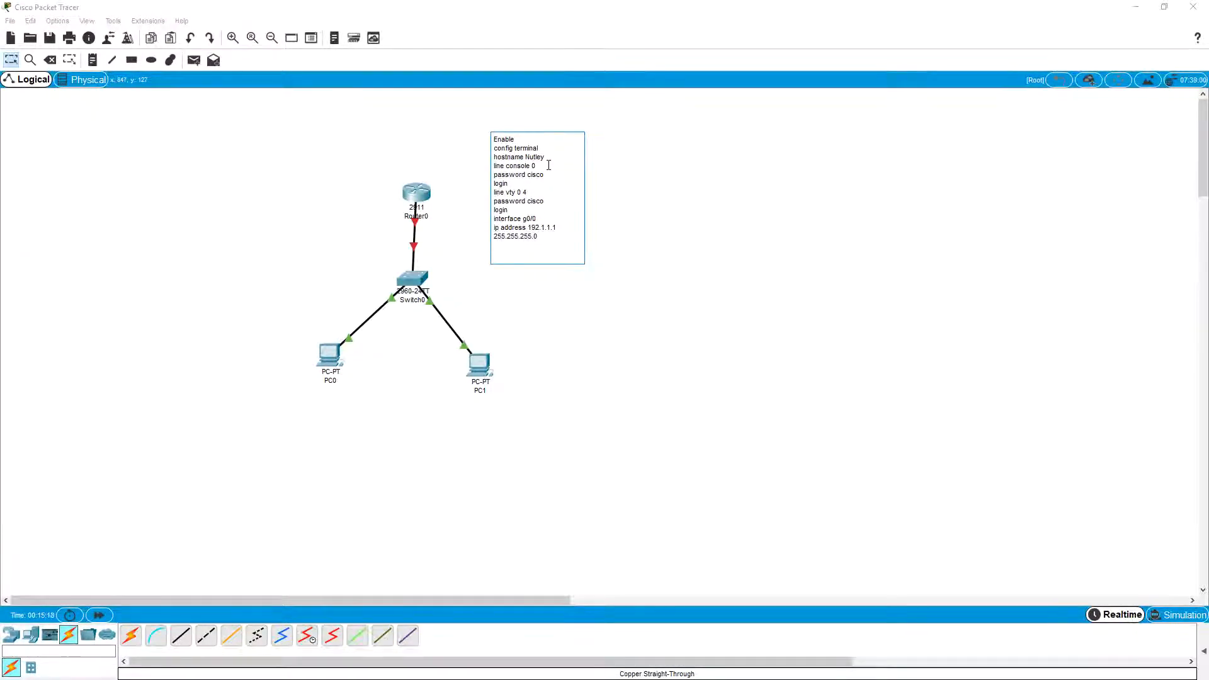
type("no shutdown")
left_click(736, 183)
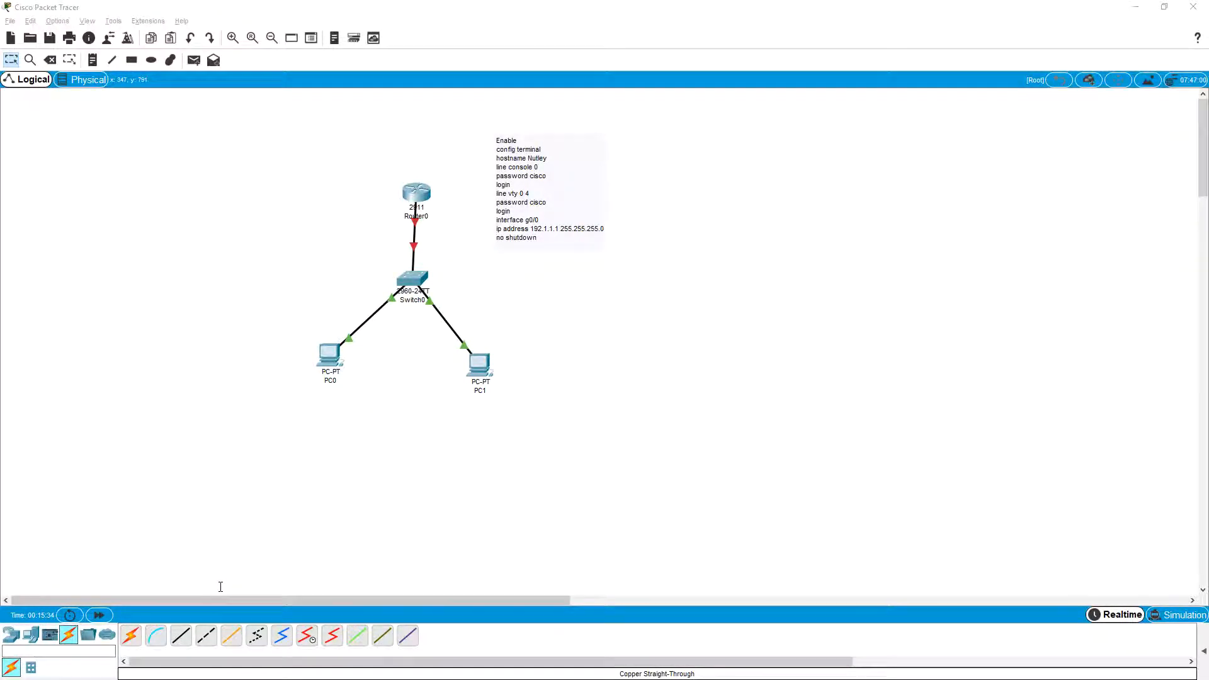
Step: Return to the router's command line and enter console line configuration with "line console 0"
key("alt+Tab")
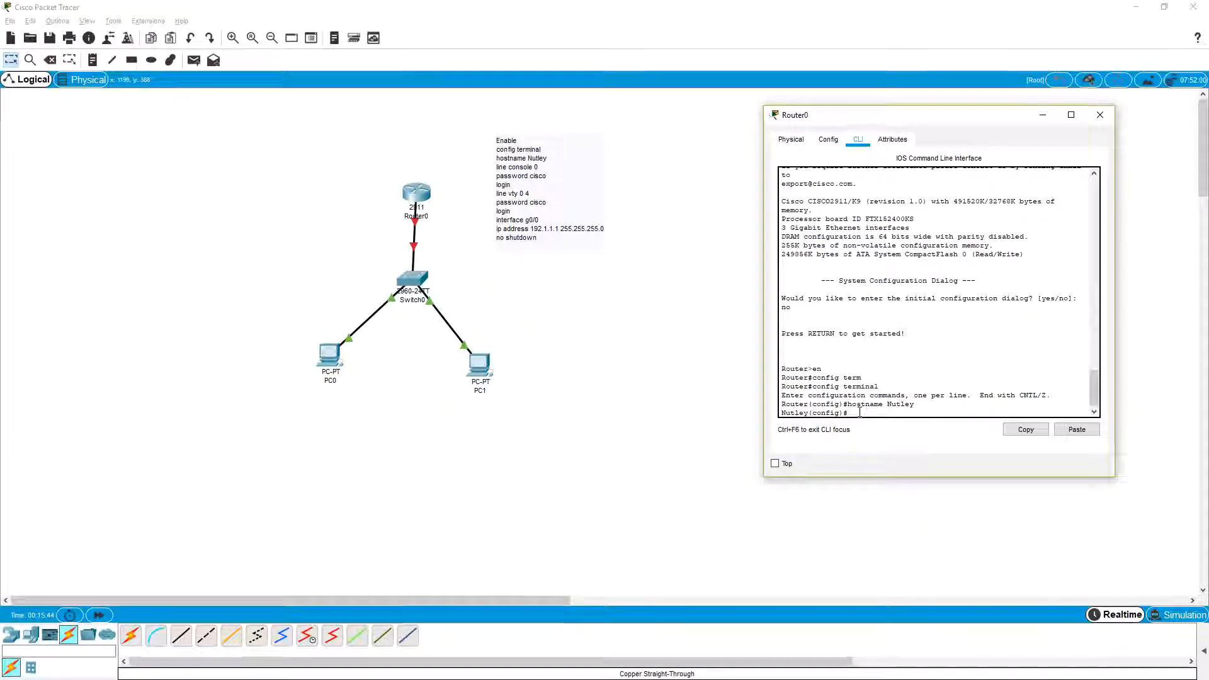
type("line")
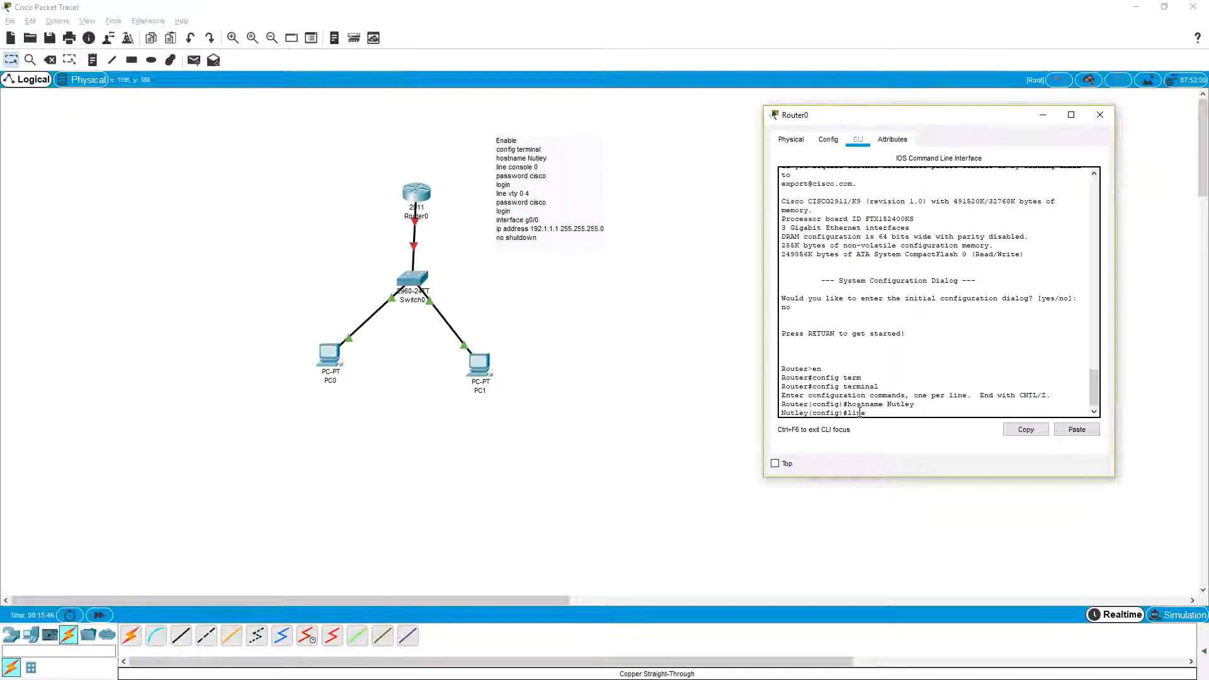
type(" con")
key("Tab")
type("0")
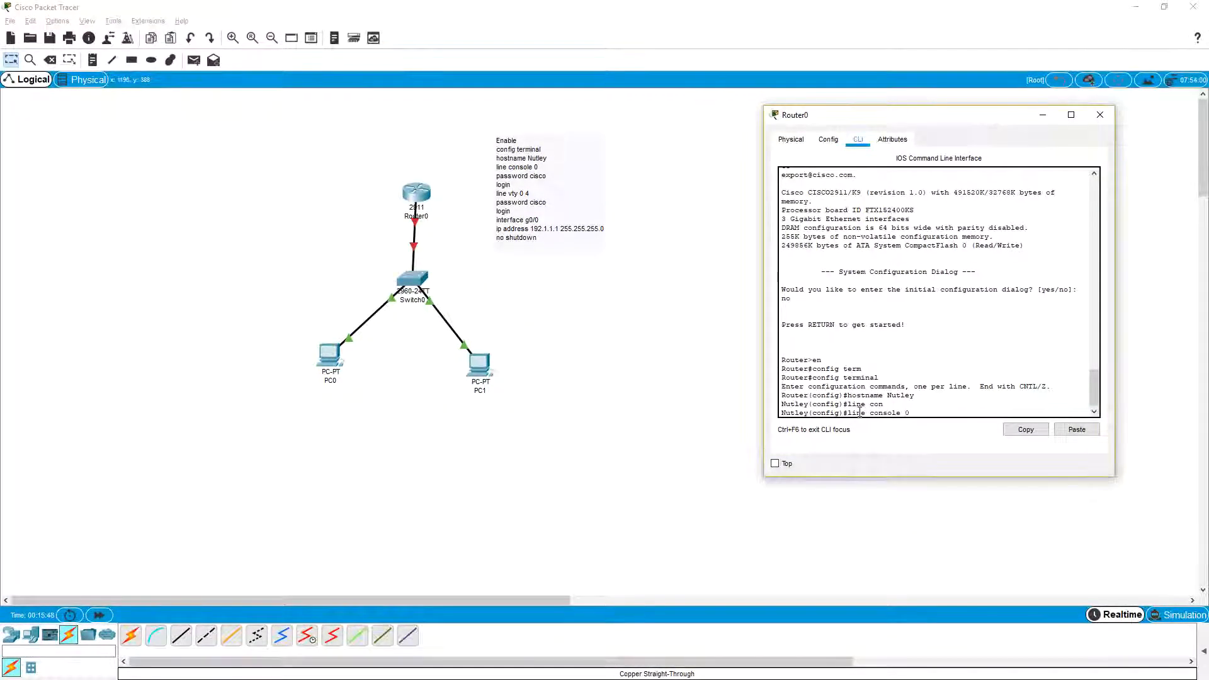
key("Return")
Step: Set the console line password on the router and enable password checking with "login"
type("password c")
type("o")
key("Return")
type("login")
key("Return")
Step: Enter the router's virtual terminal line configuration with "line vty 0 4"
type("line)#")
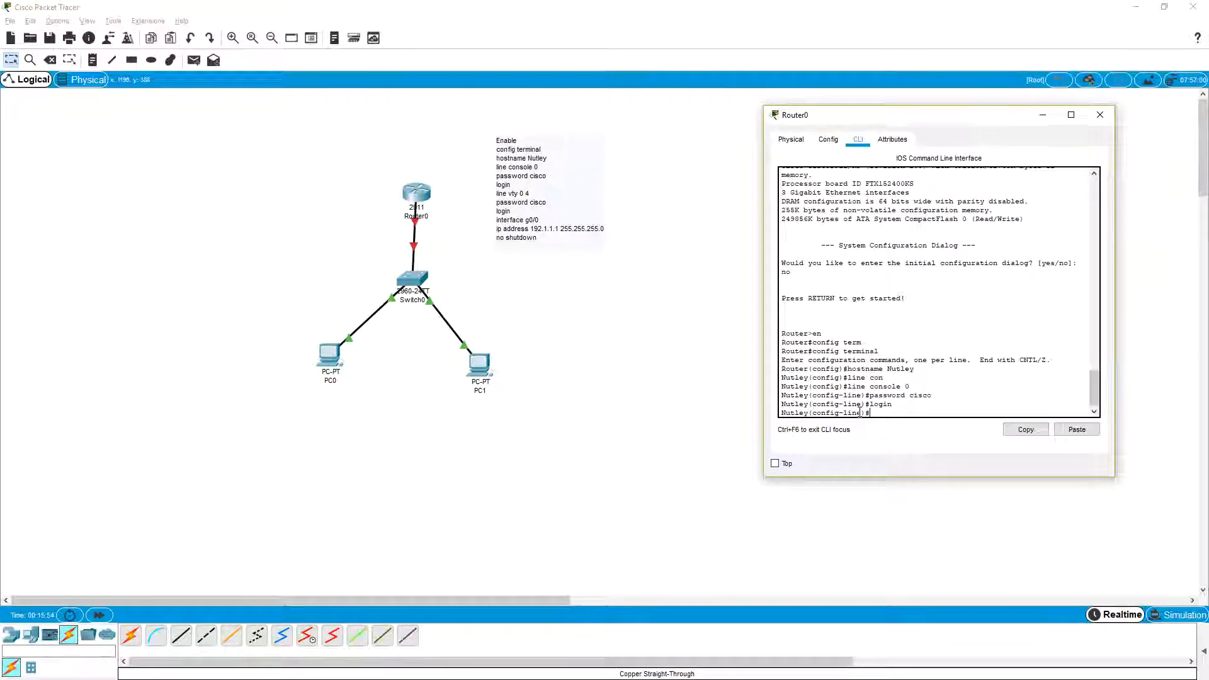
type("line vt")
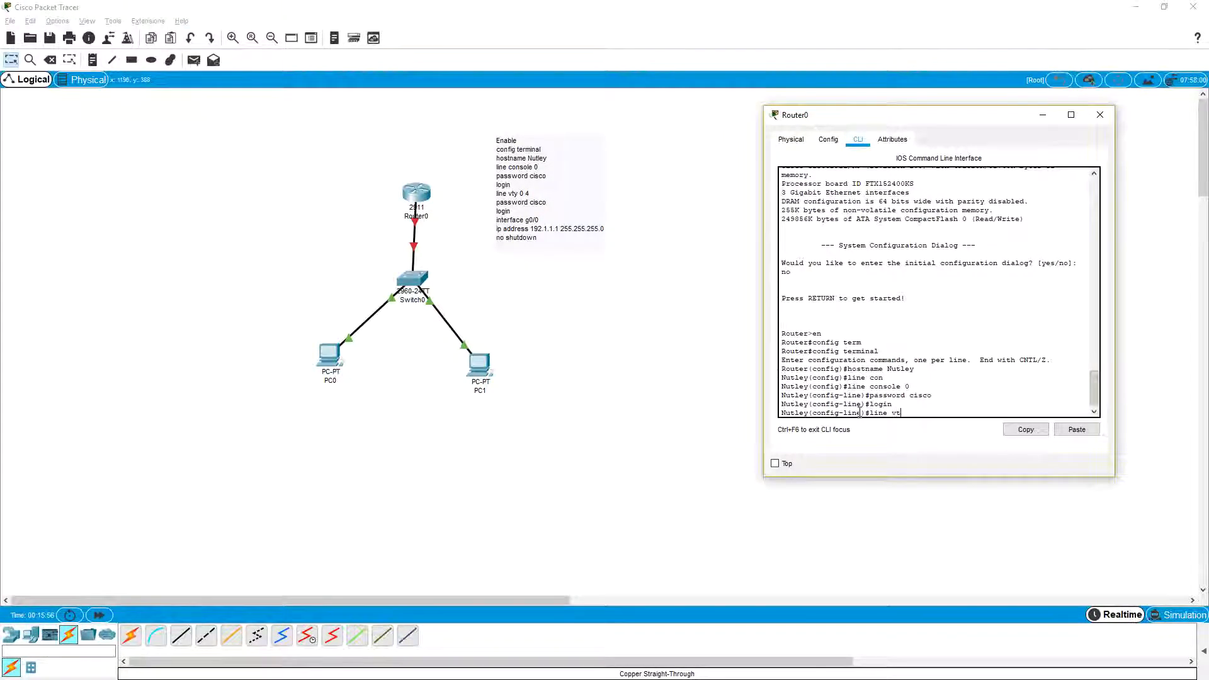
type("y 0 4")
key("Return")
Step: Set the virtual terminal line password on the router and enable password checking with "login"
type("p")
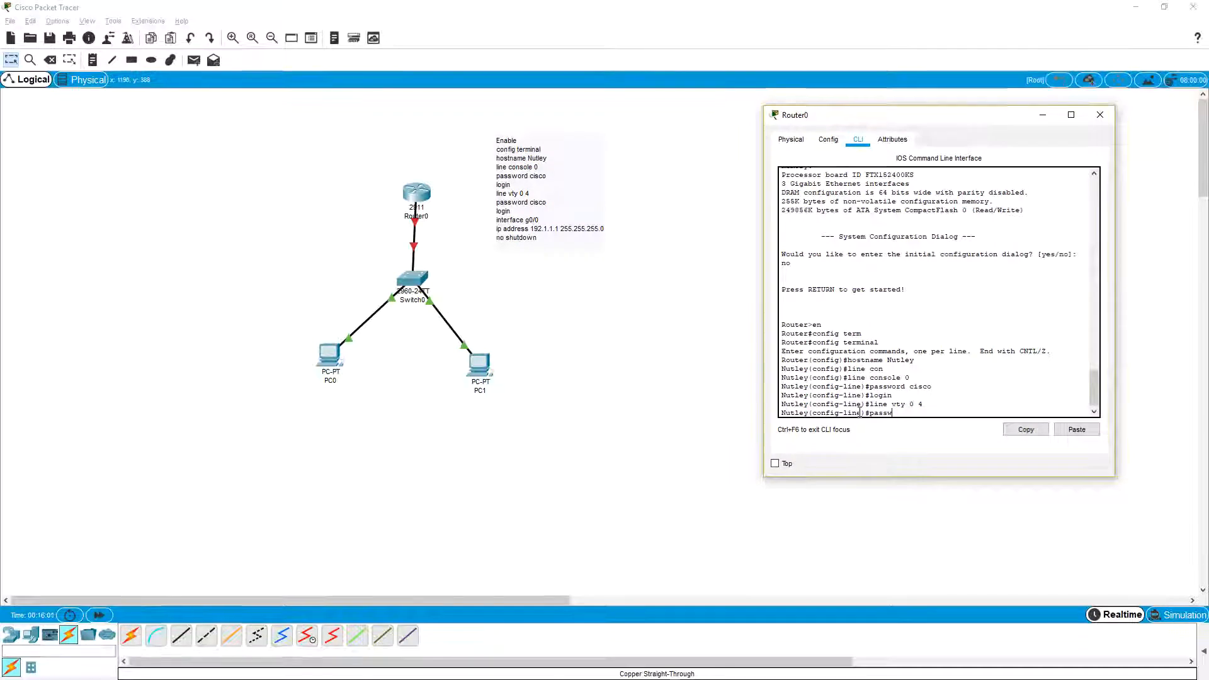
type("assw")
key("Tab")
type("c")
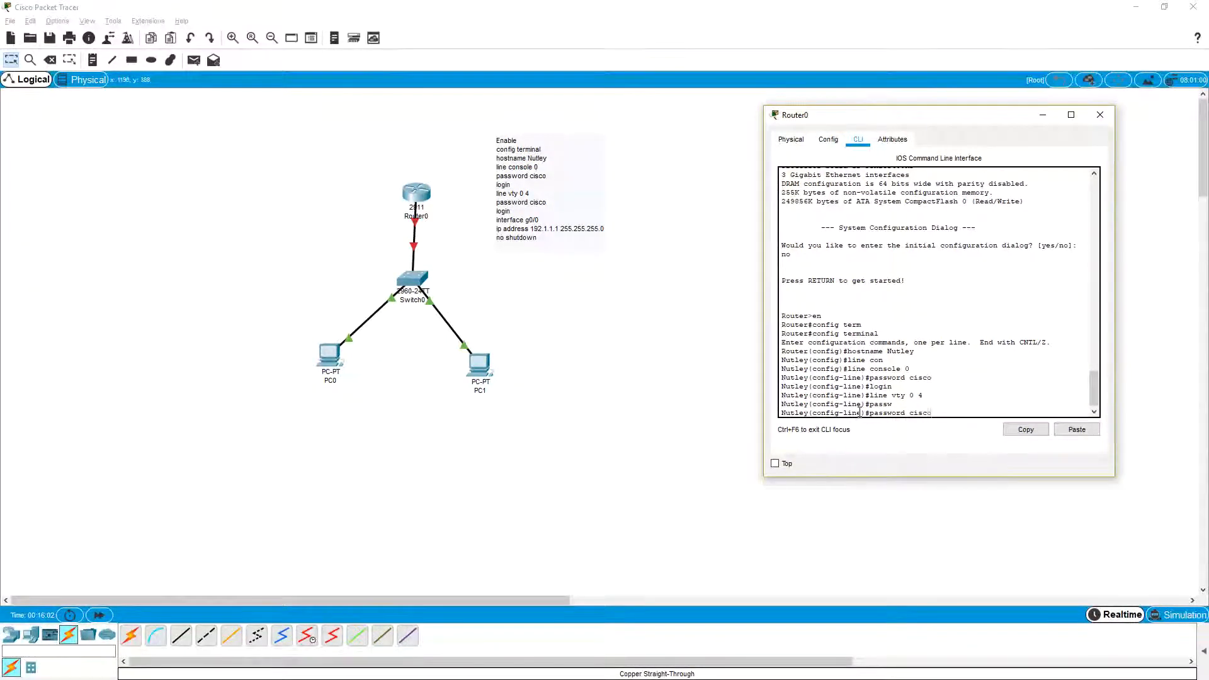
type("isco")
key("Return")
type("login")
key("Return")
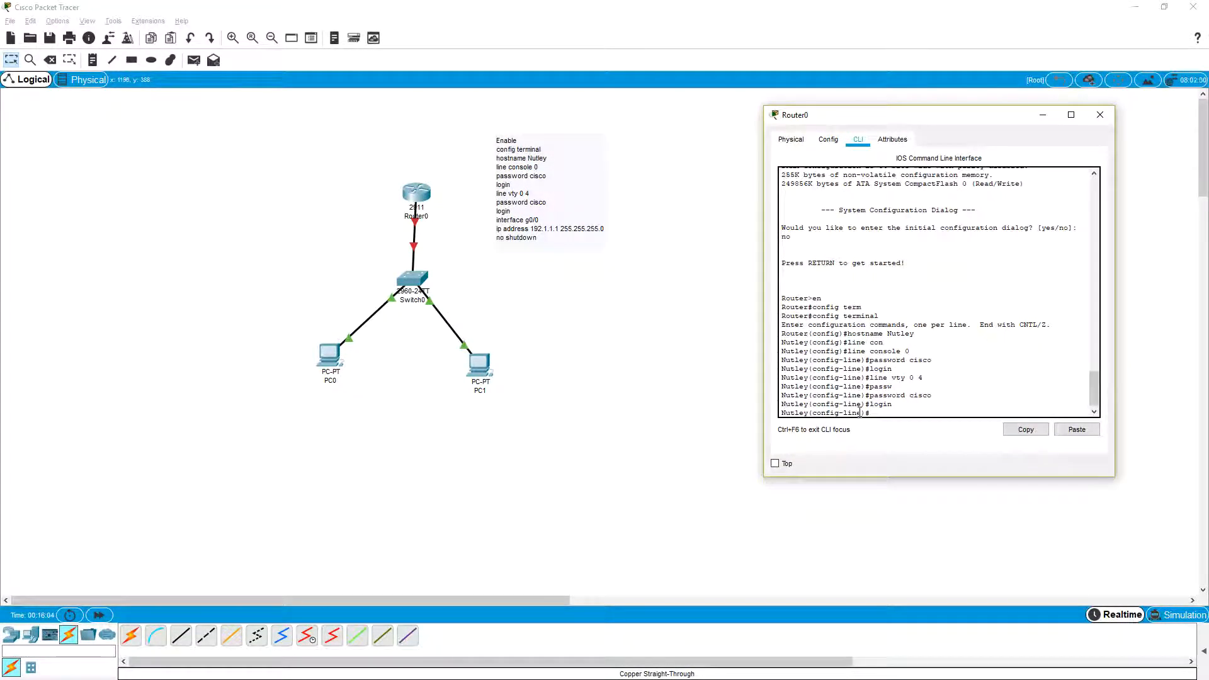
Step: Enter configuration of the router's Gigabit Ethernet interface with "interface g0/0"
type("inter")
key("Tab")
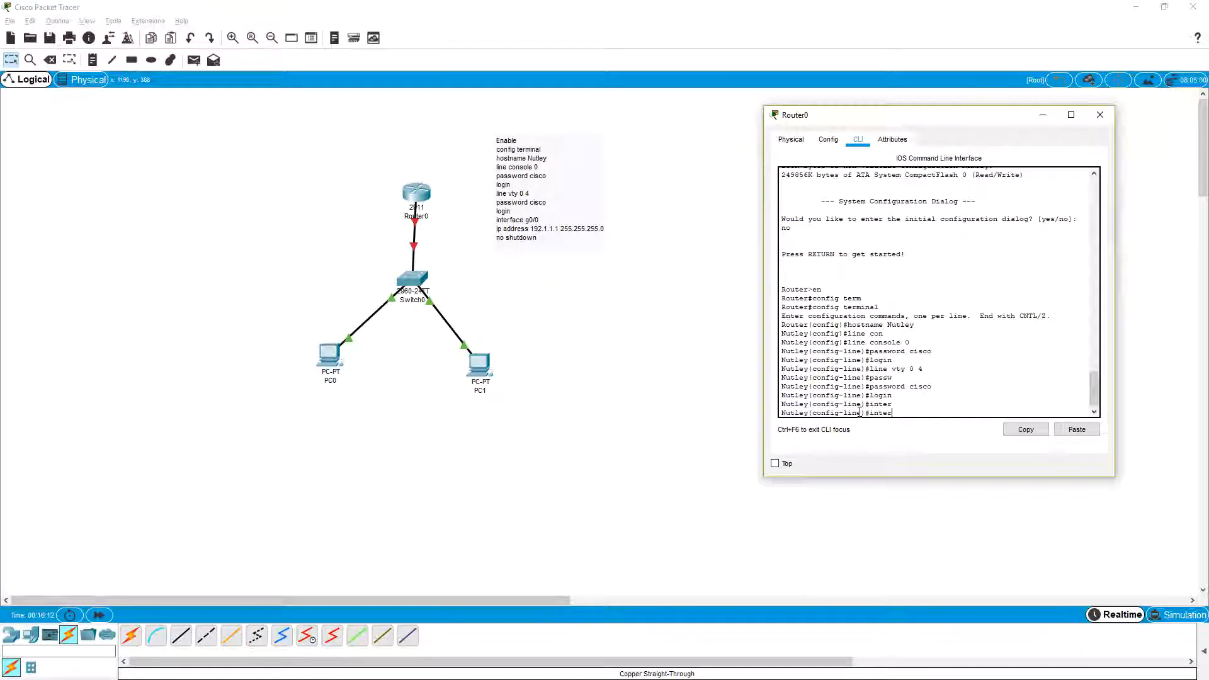
type("face g0/0")
key("Return")
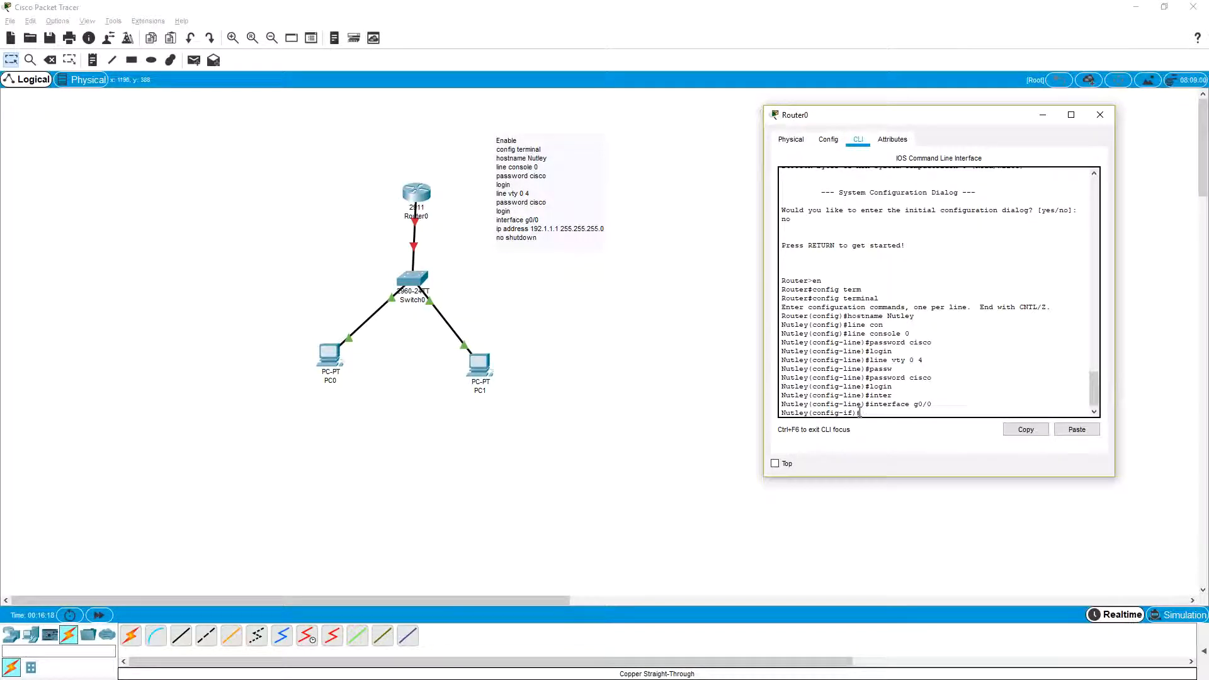
Step: Assign IP address 192.1.1.1 with subnet mask 255.255.255.0 to the router's g0/0 interface
type("ip add")
key("Tab")
type("19")
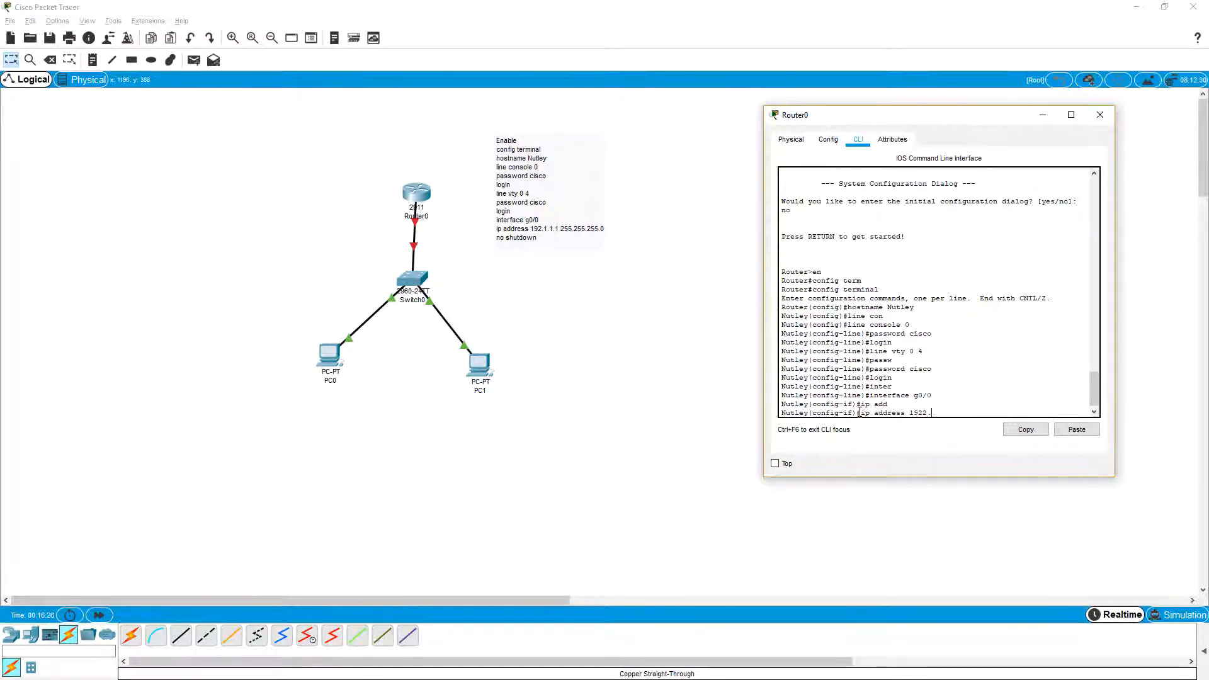
type("2.1.")
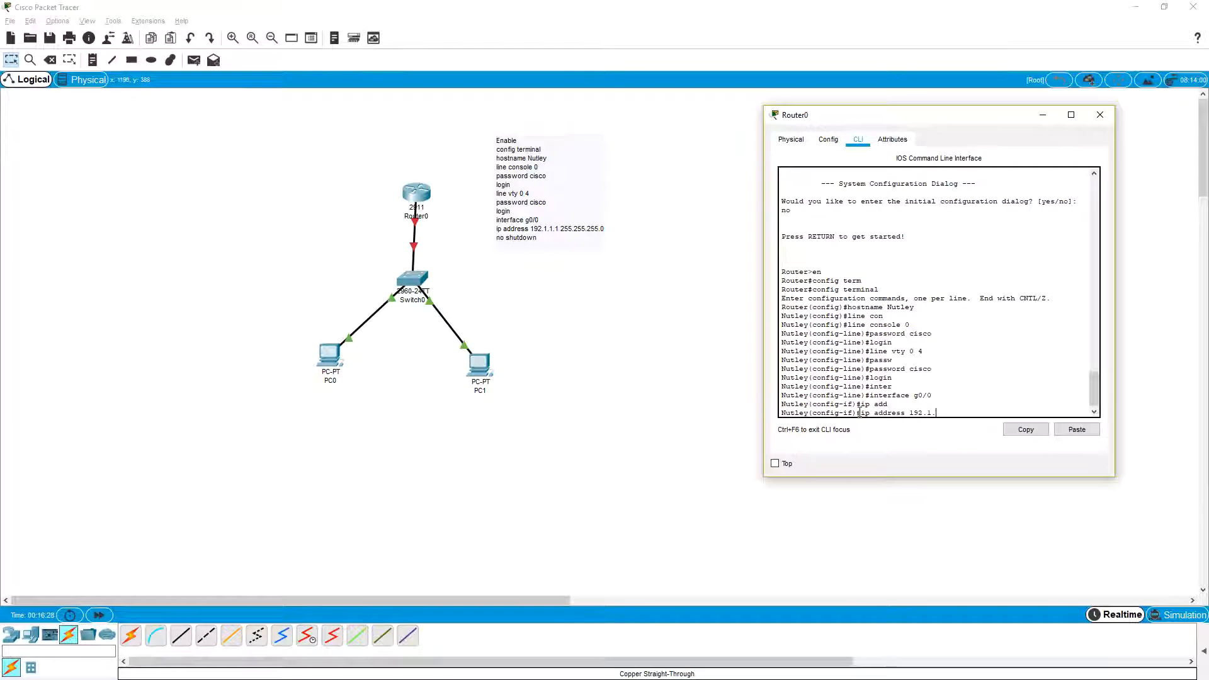
type("1.1 255.")
type("255.255.255.0")
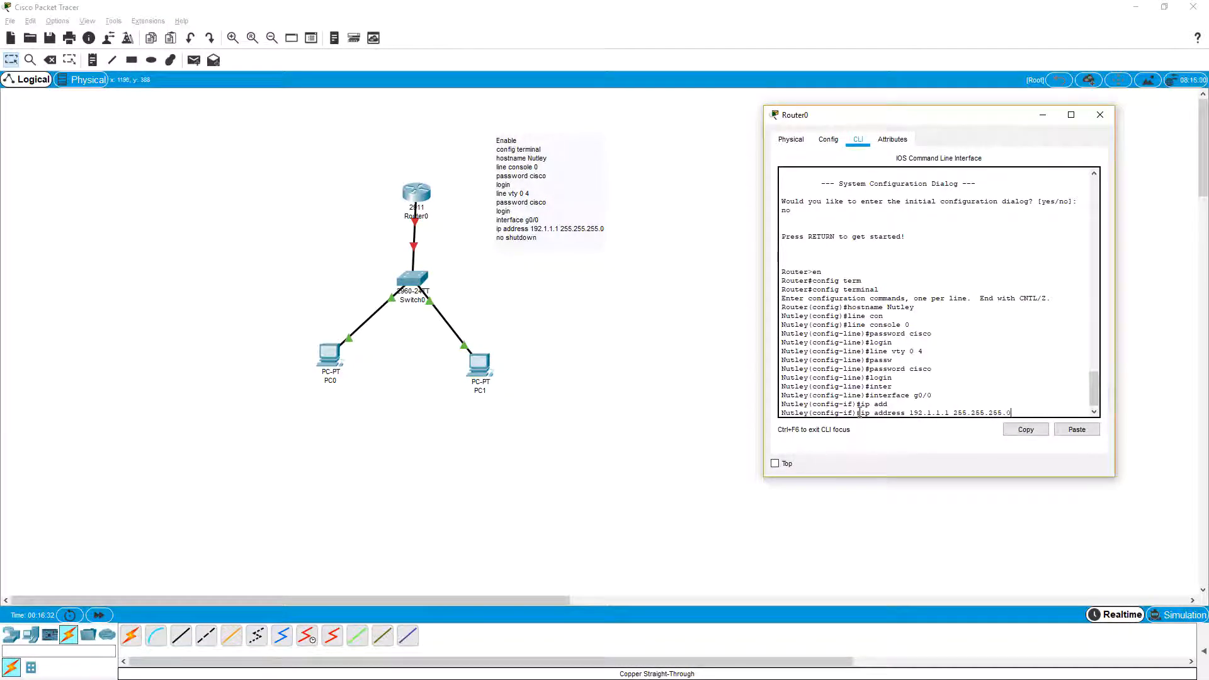
key("Return")
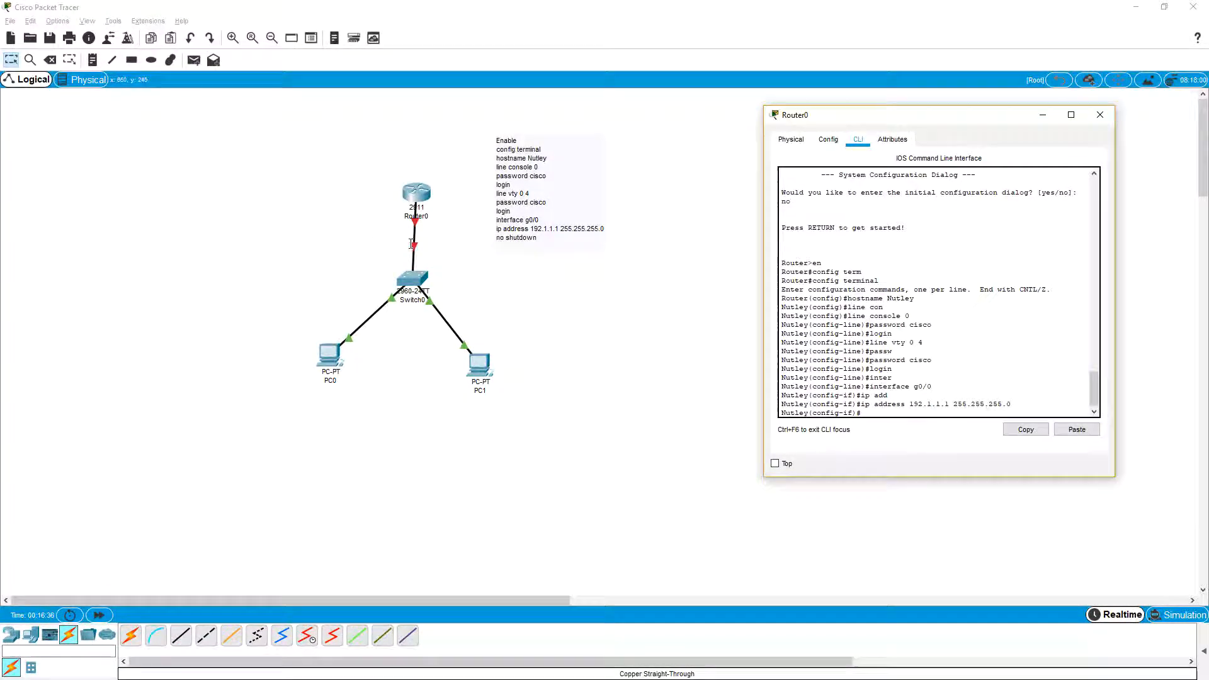
Step: Enable the router's g0/0 interface with "no shutdown"
left_click(871, 413)
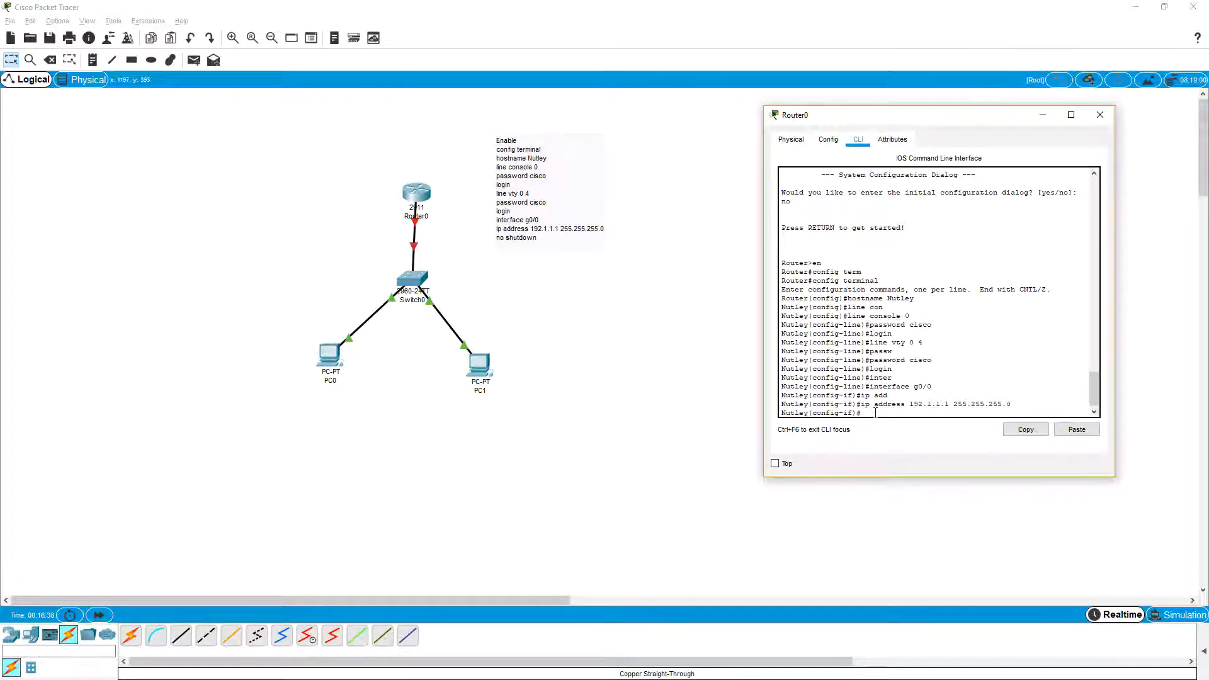
type("no")
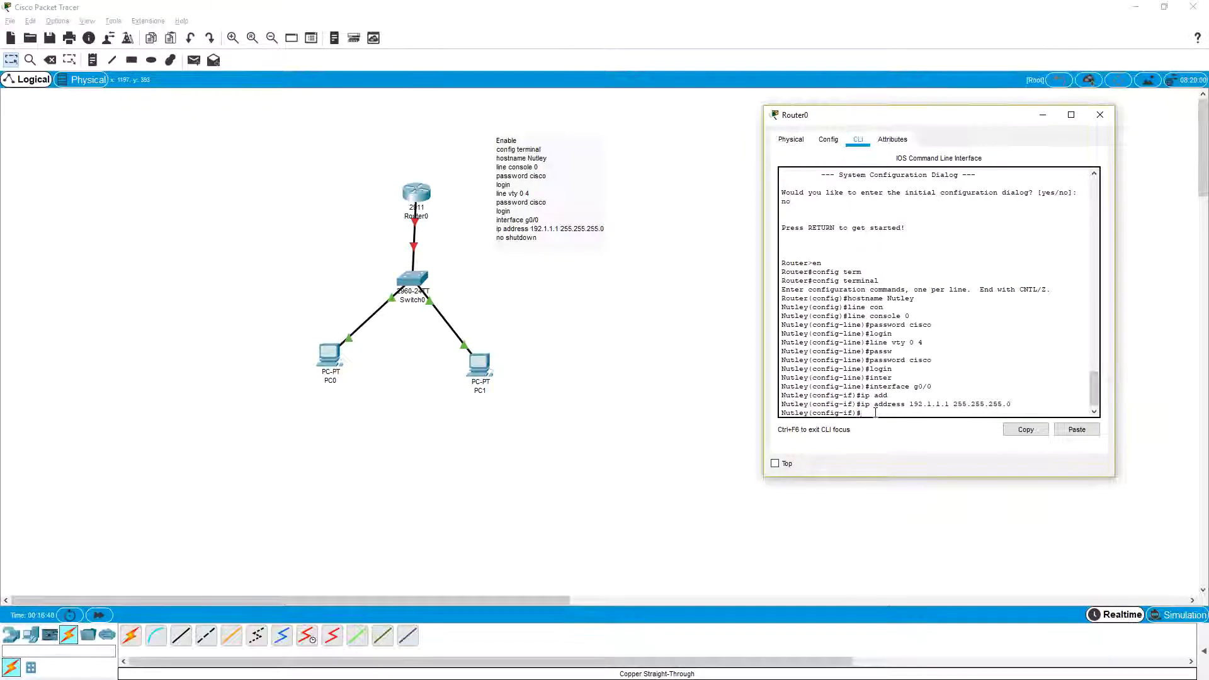
type(" shutdown")
key("Return")
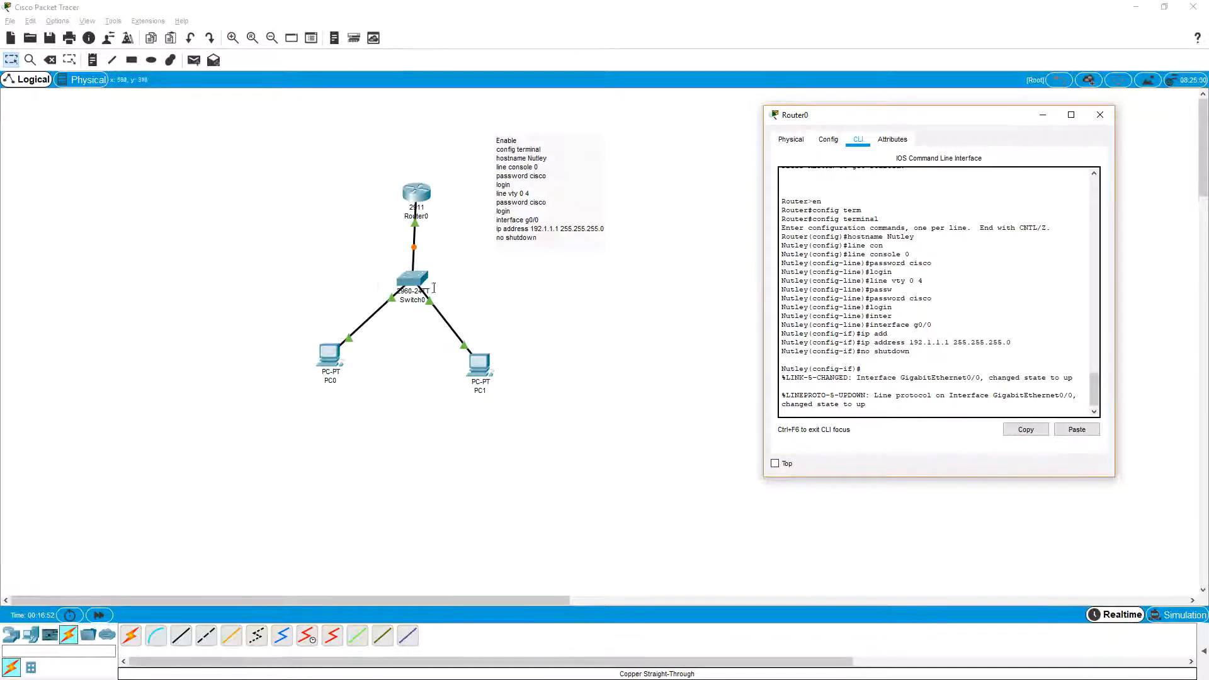
Step: Move PC1 slightly closer to the switch and nudge Router0 slightly in the topology
left_click_drag(478, 364, 479, 351)
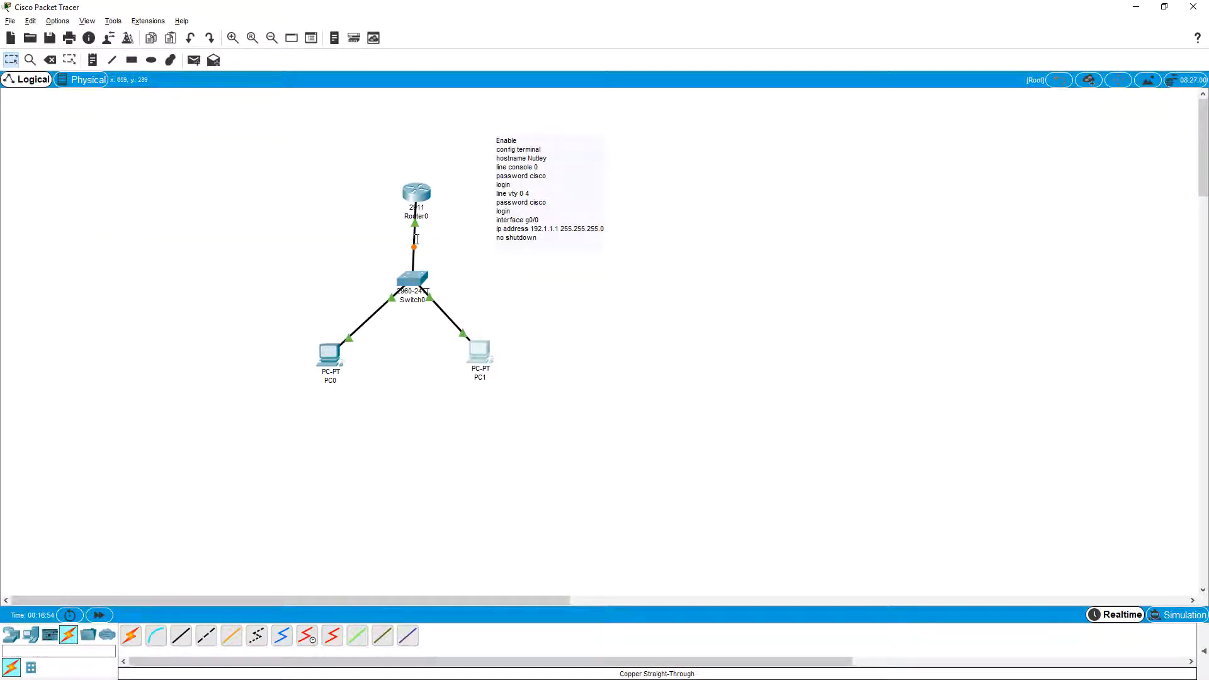
left_click_drag(415, 197, 413, 195)
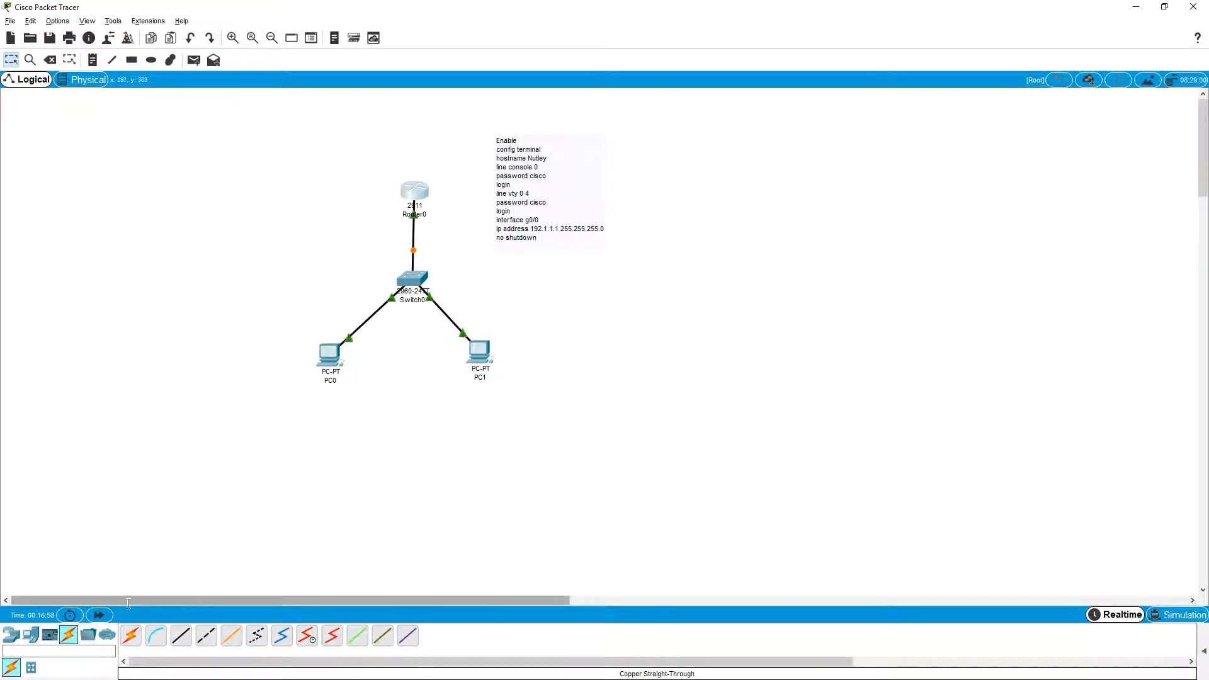
left_click(327, 354)
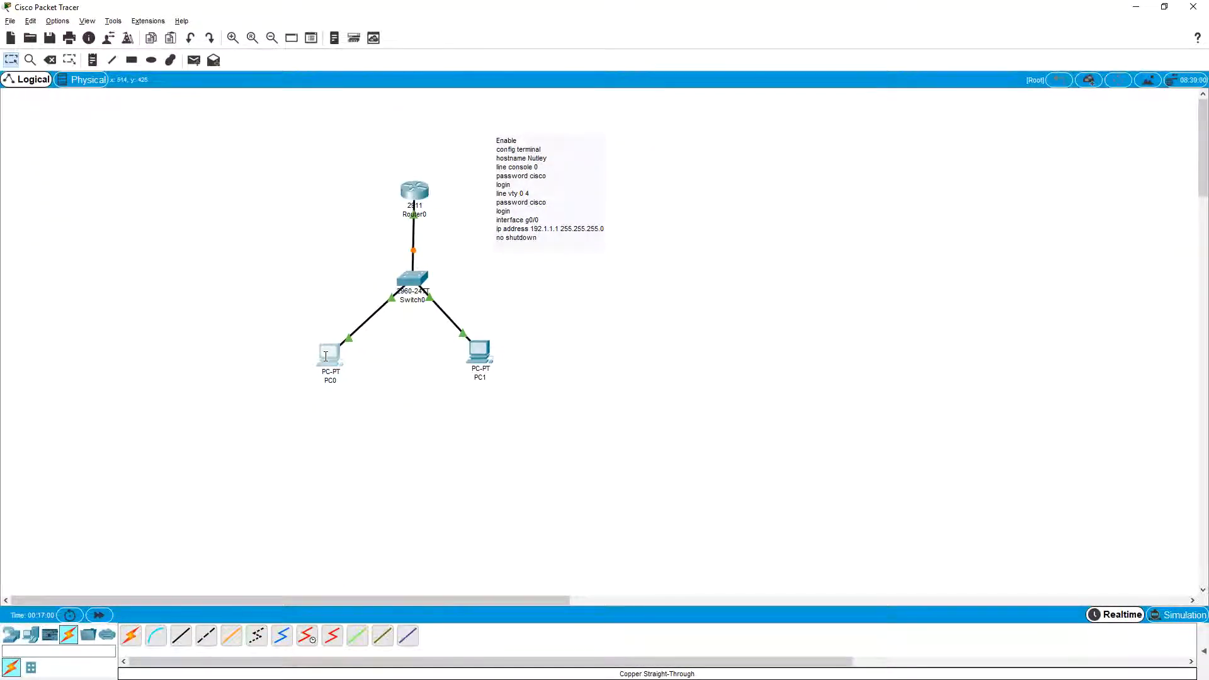
left_click(444, 136)
left_click(382, 179)
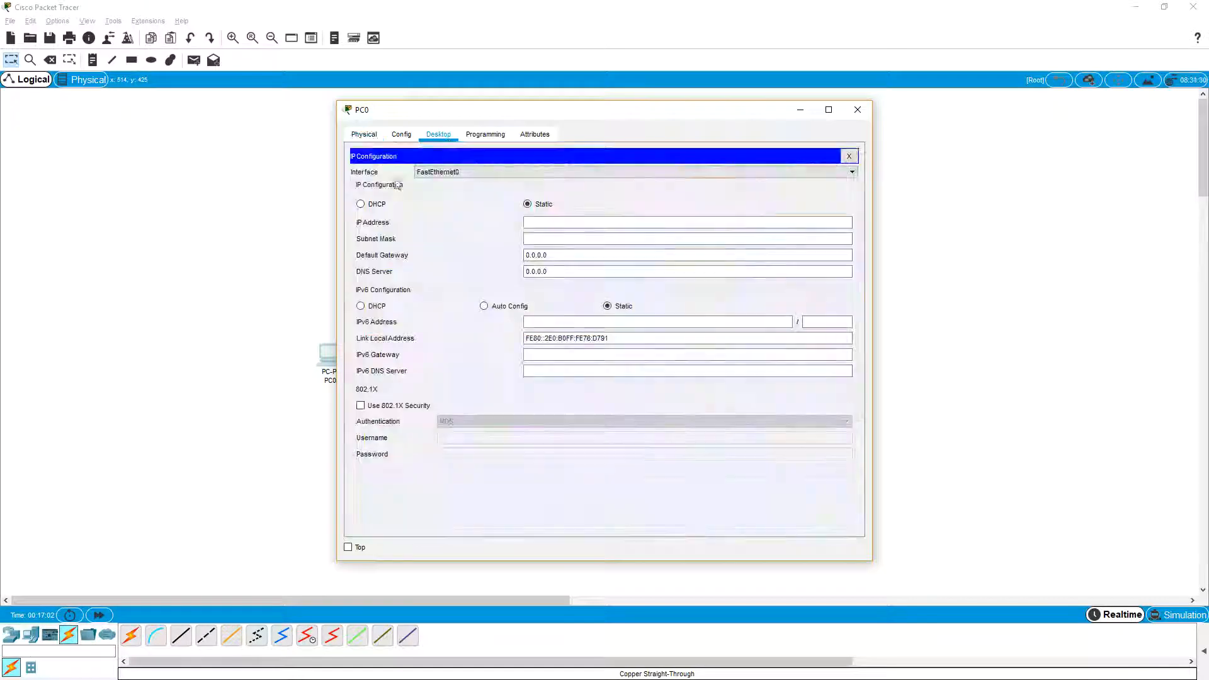
left_click(854, 155)
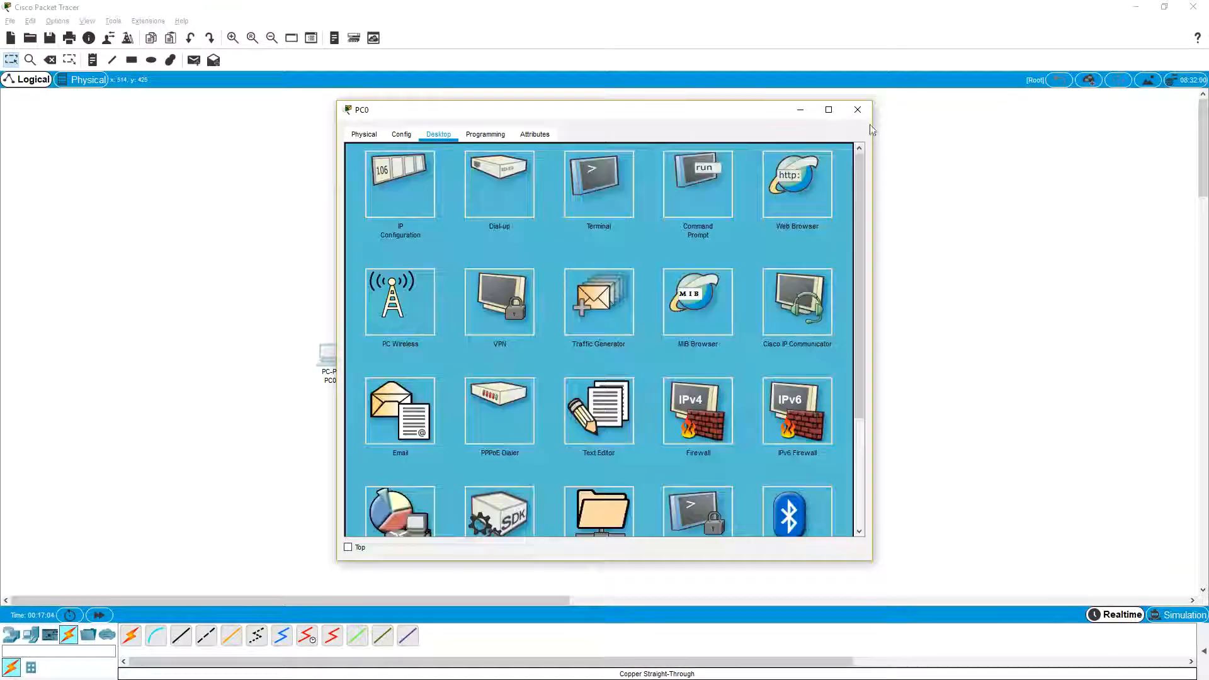
left_click(858, 110)
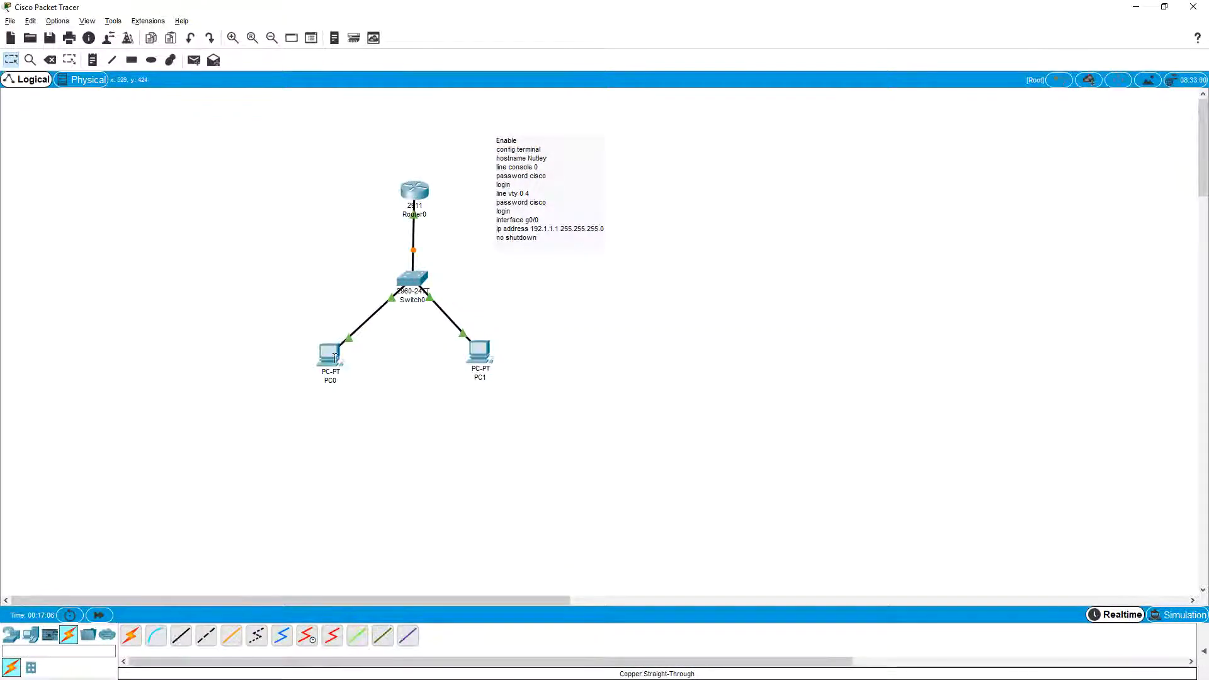
Step: Give PC0 the static IP address 192.1.1.2, the default mask 255.255.255.0 and the default gateway 192.1.1.1
left_click(331, 354)
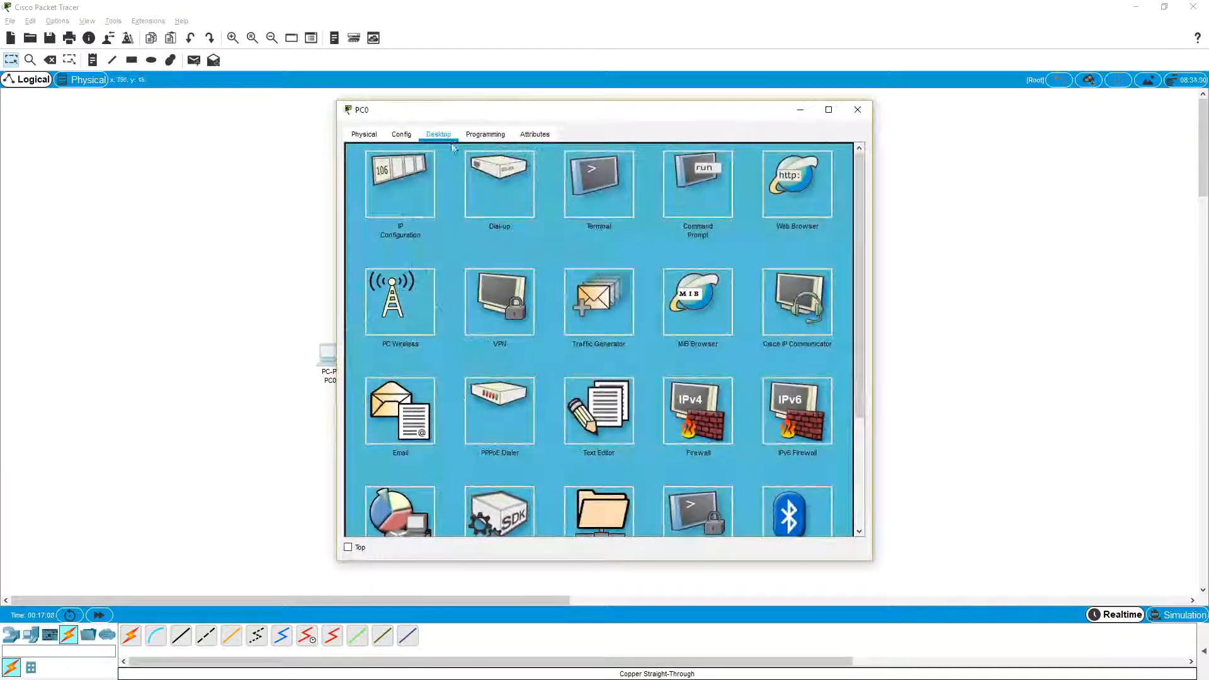
left_click(361, 136)
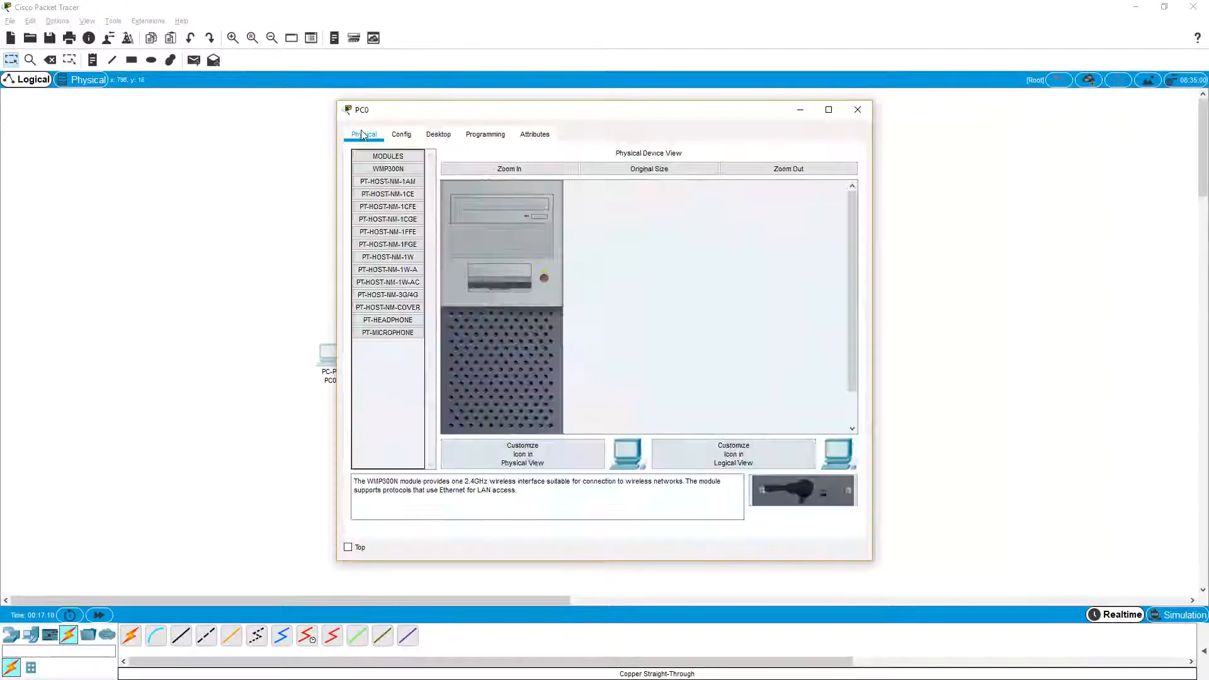
left_click(439, 135)
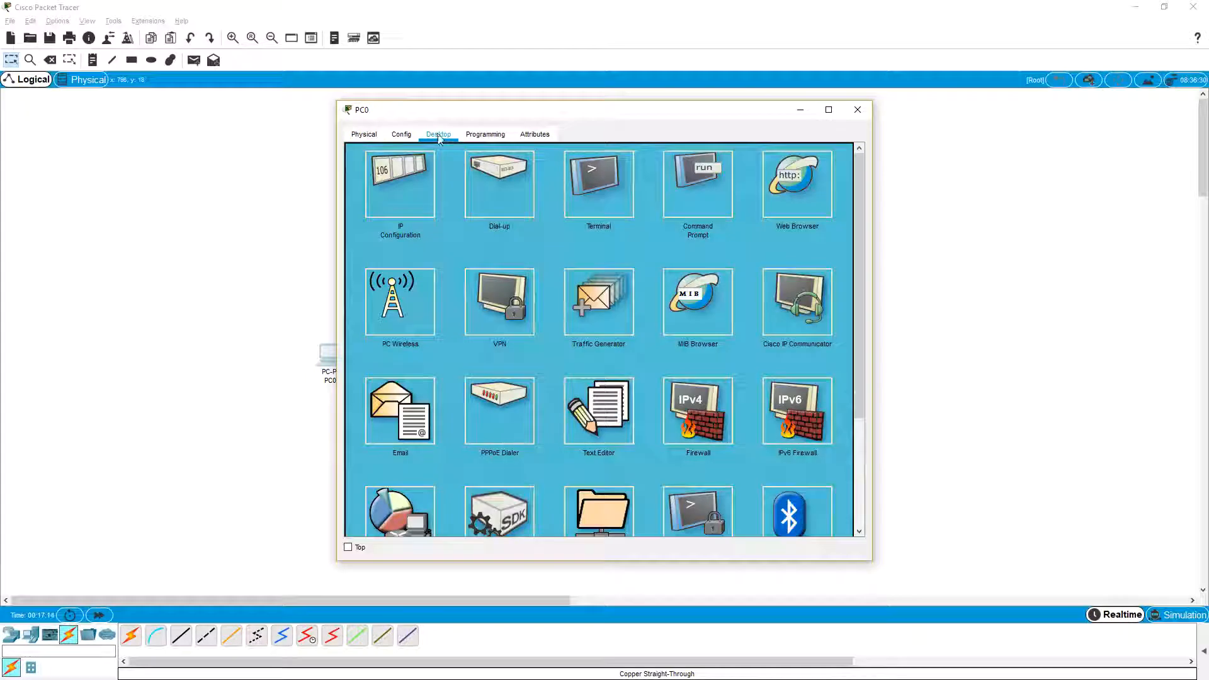
left_click(414, 191)
left_click(536, 220)
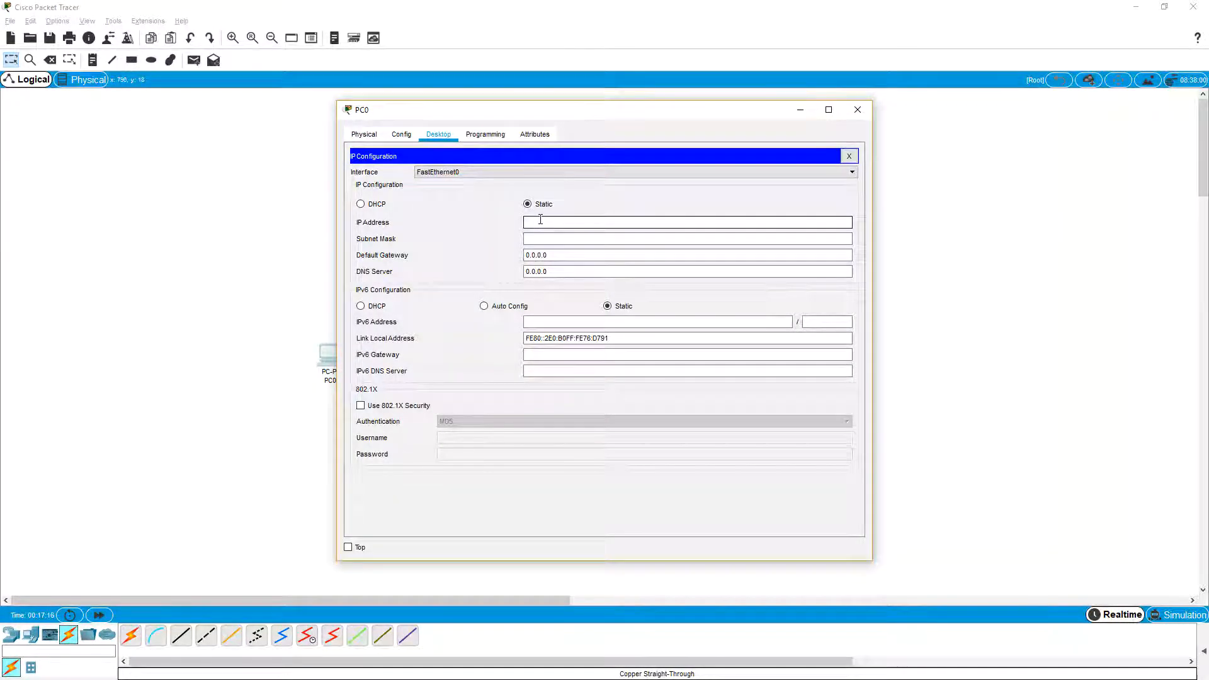
type("192.1.1.2")
key("Tab")
key("Tab")
type("192.1.1")
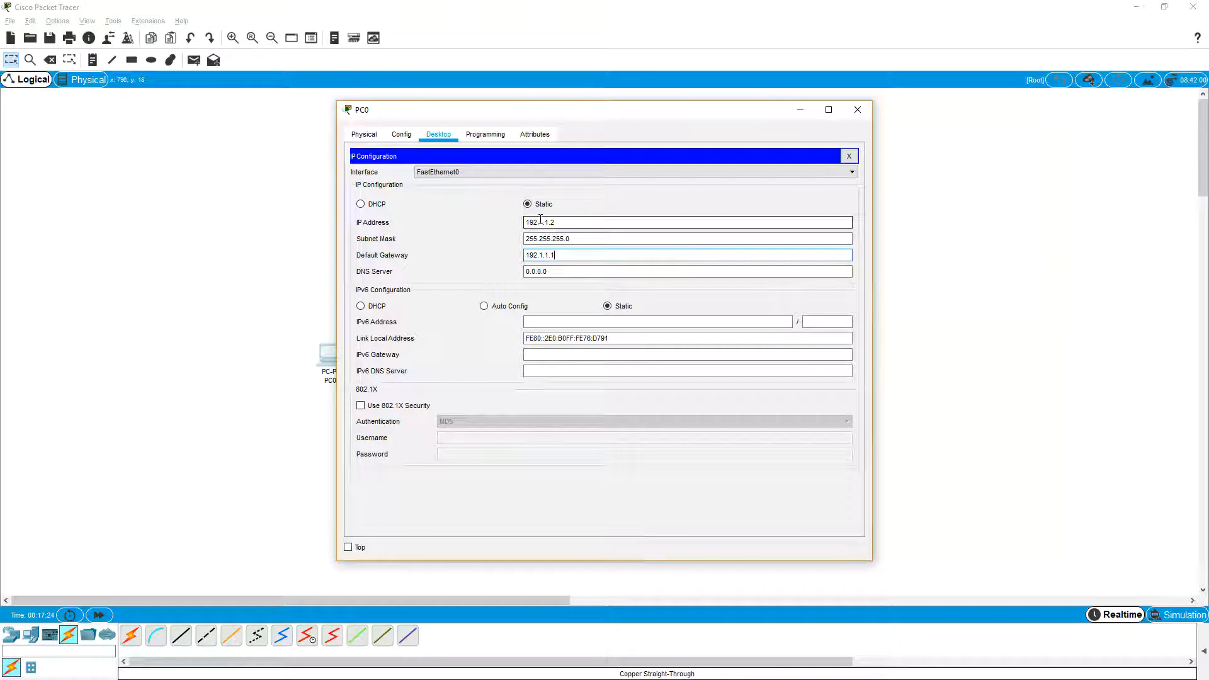
left_click_drag(553, 112, 831, 76)
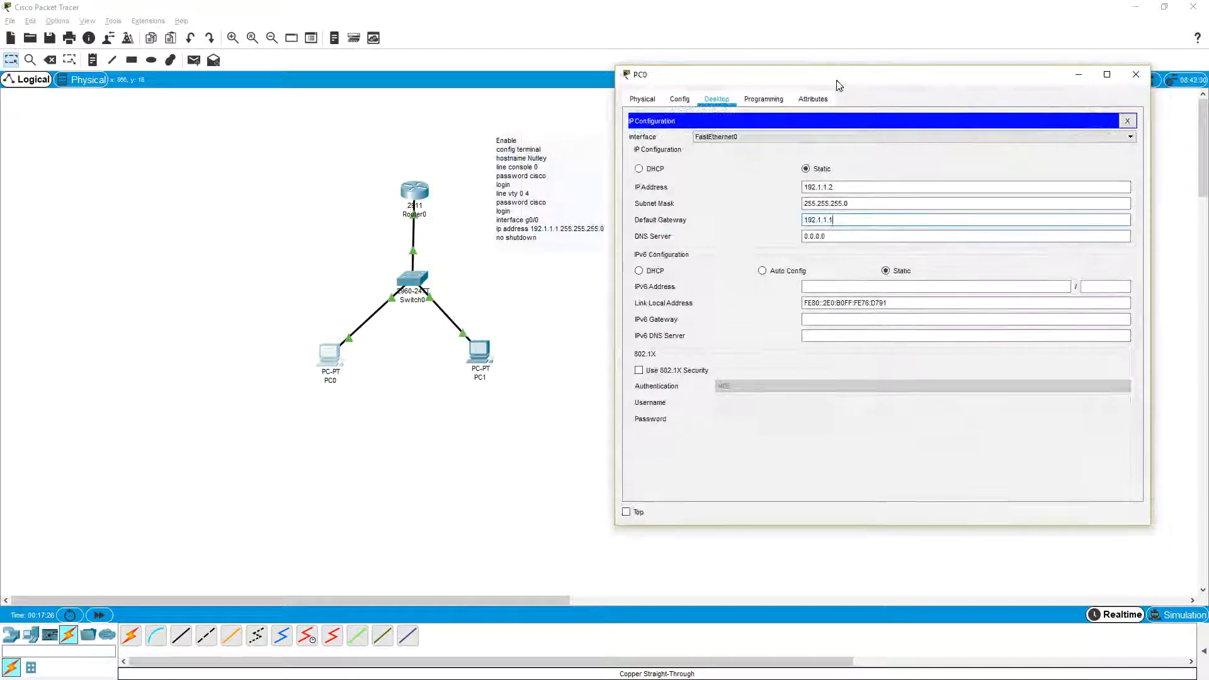
left_click_drag(849, 217, 802, 219)
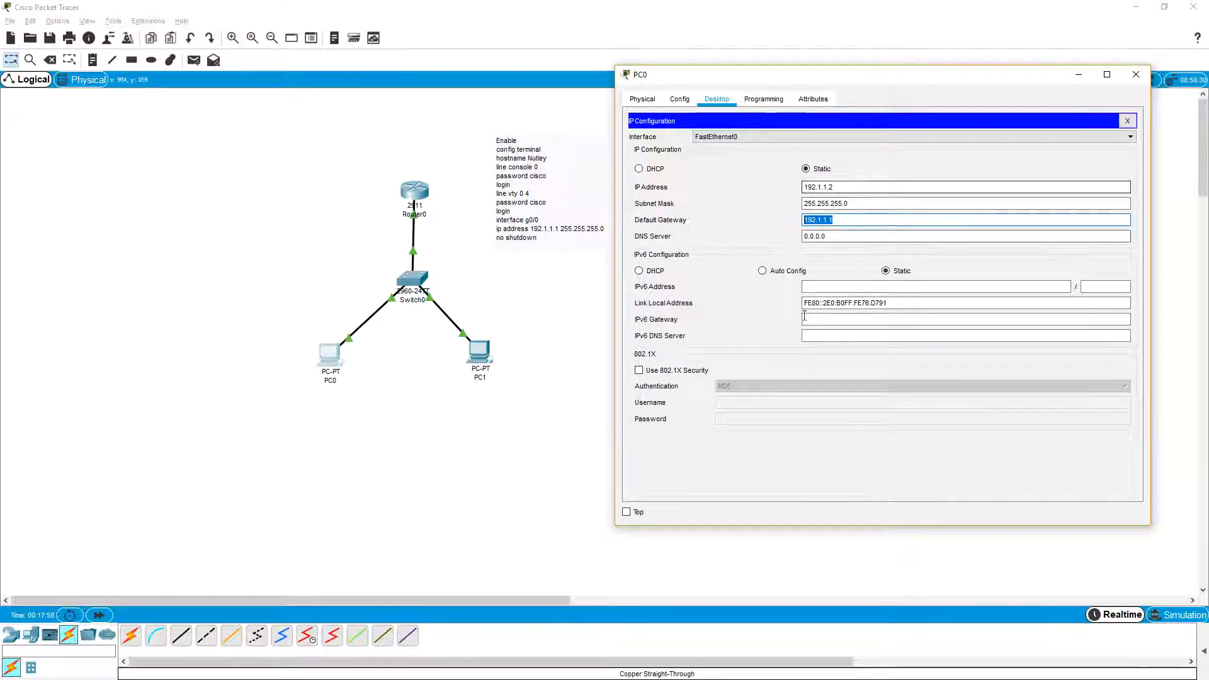
Step: Give PC1 the default gateway 192.1.1.1, the static IP address 192.1.1.3 and the default mask 255.255.255.0
left_click(486, 351)
left_click(485, 350)
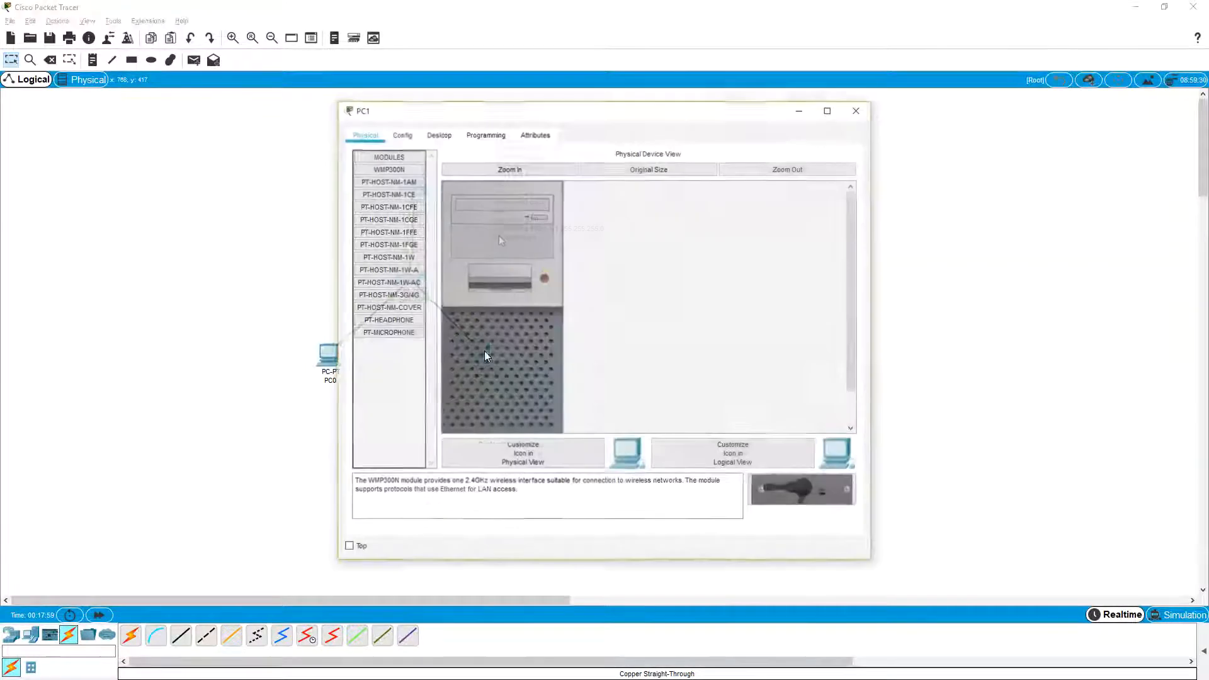
left_click(447, 139)
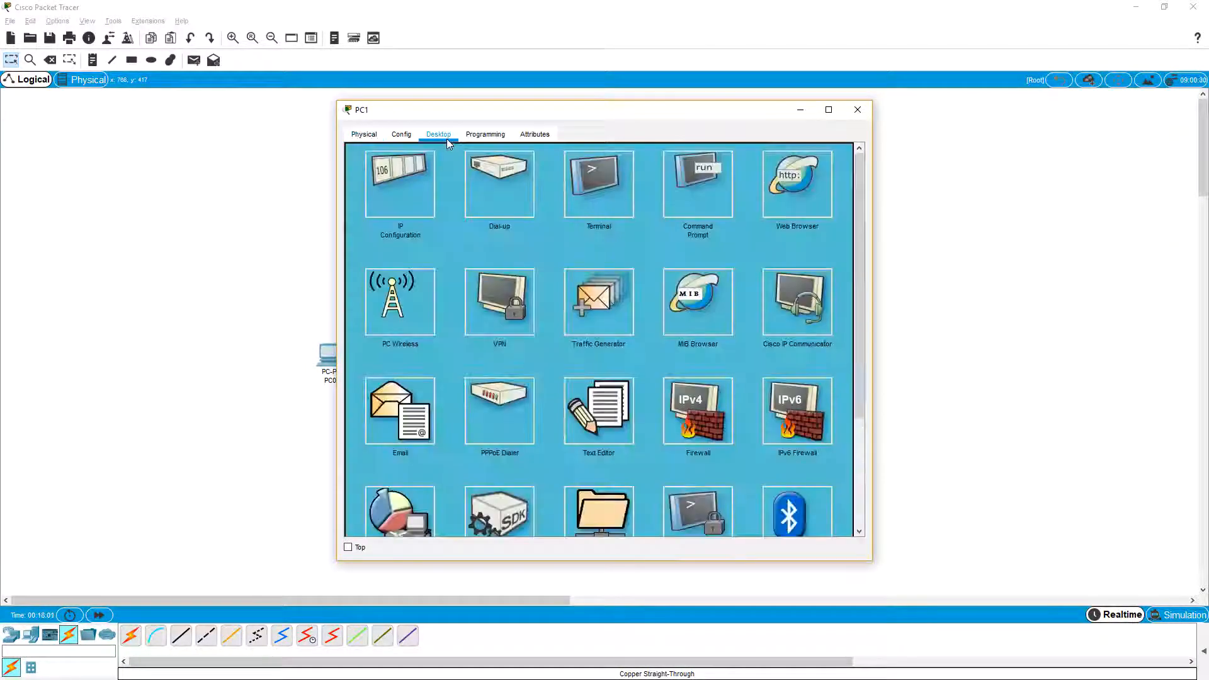
left_click(414, 175)
left_click_drag(552, 255, 483, 259)
type("192.1.1.1")
left_click(543, 221)
type("192.1.1.3")
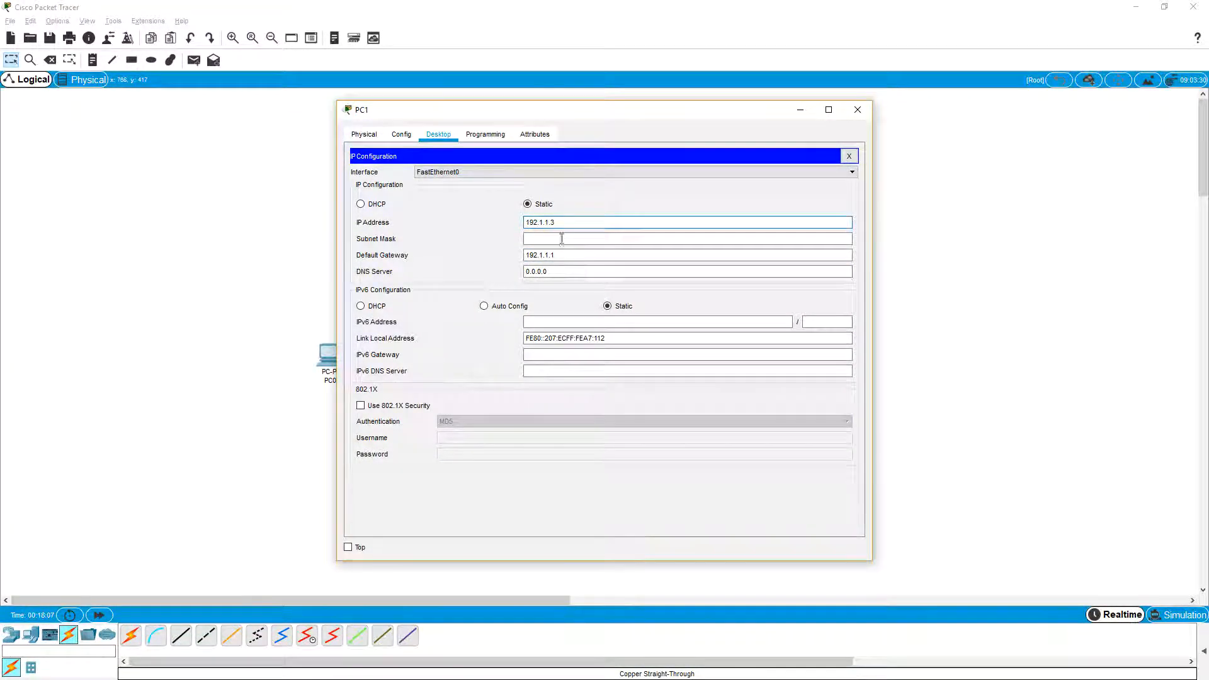
left_click(560, 239)
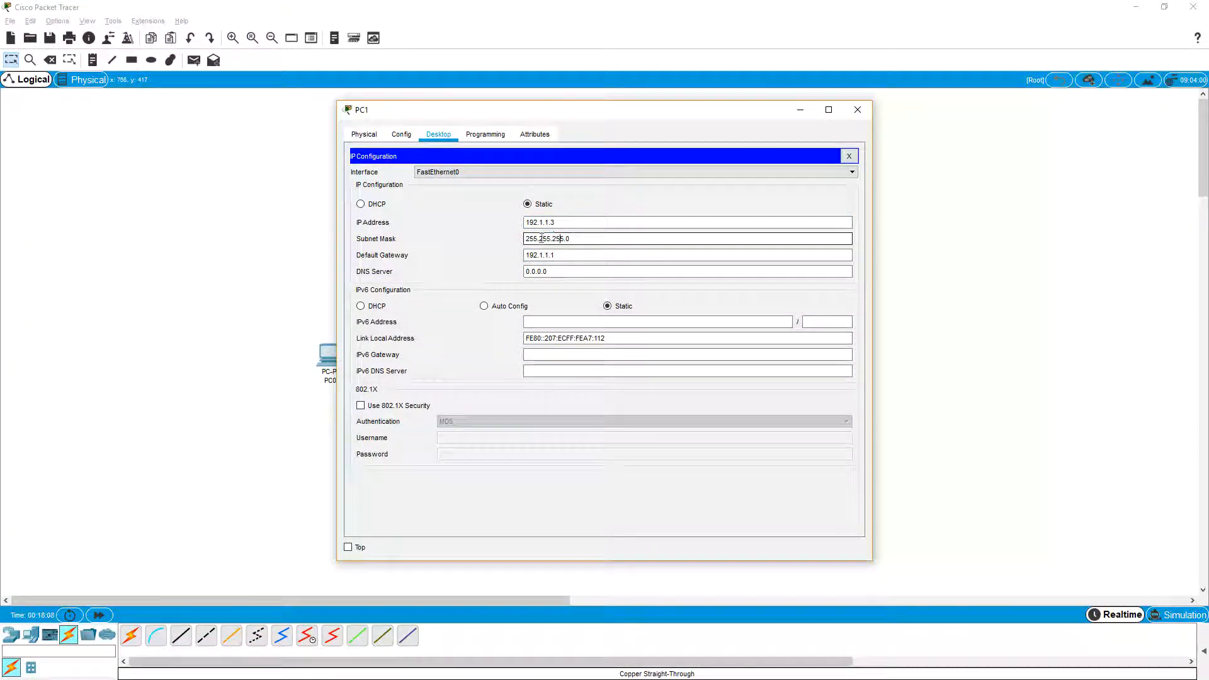
left_click_drag(518, 121, 748, 131)
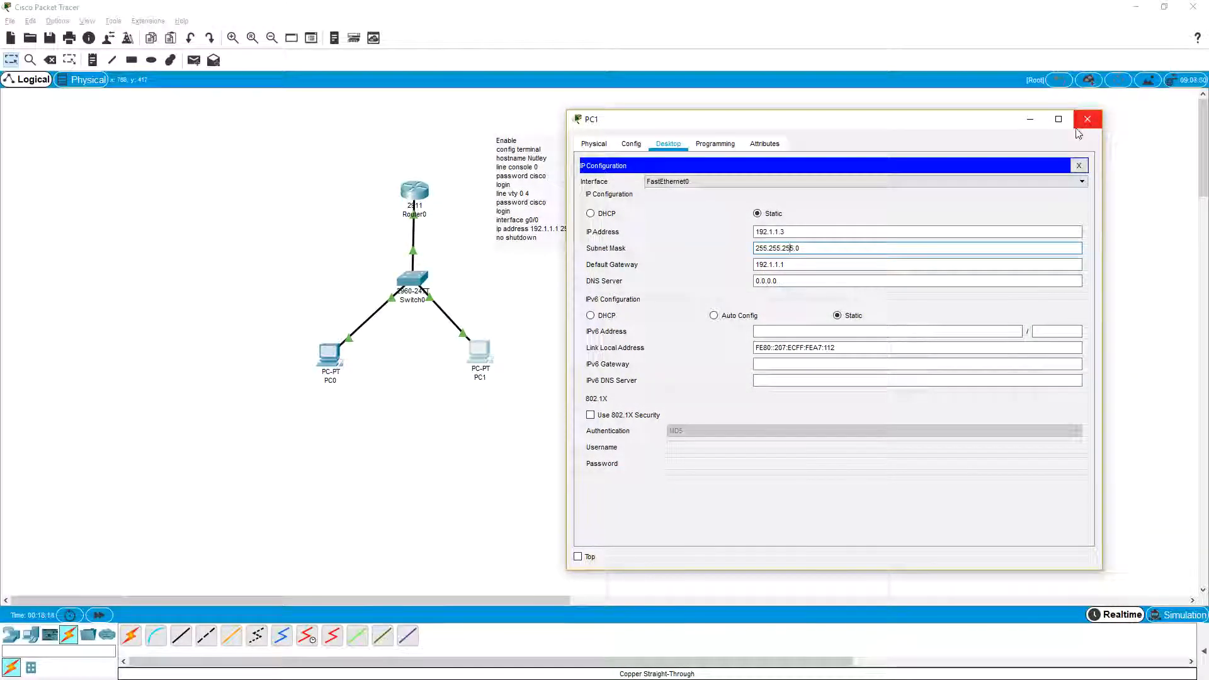
left_click(1079, 166)
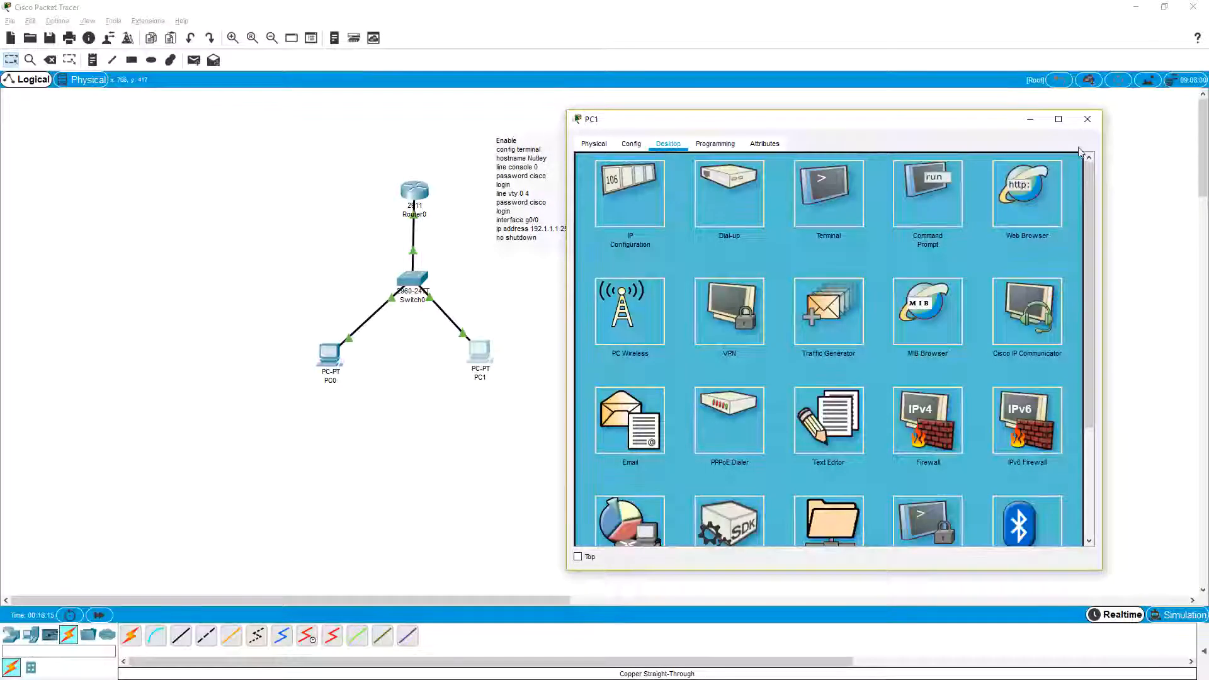
left_click(947, 205)
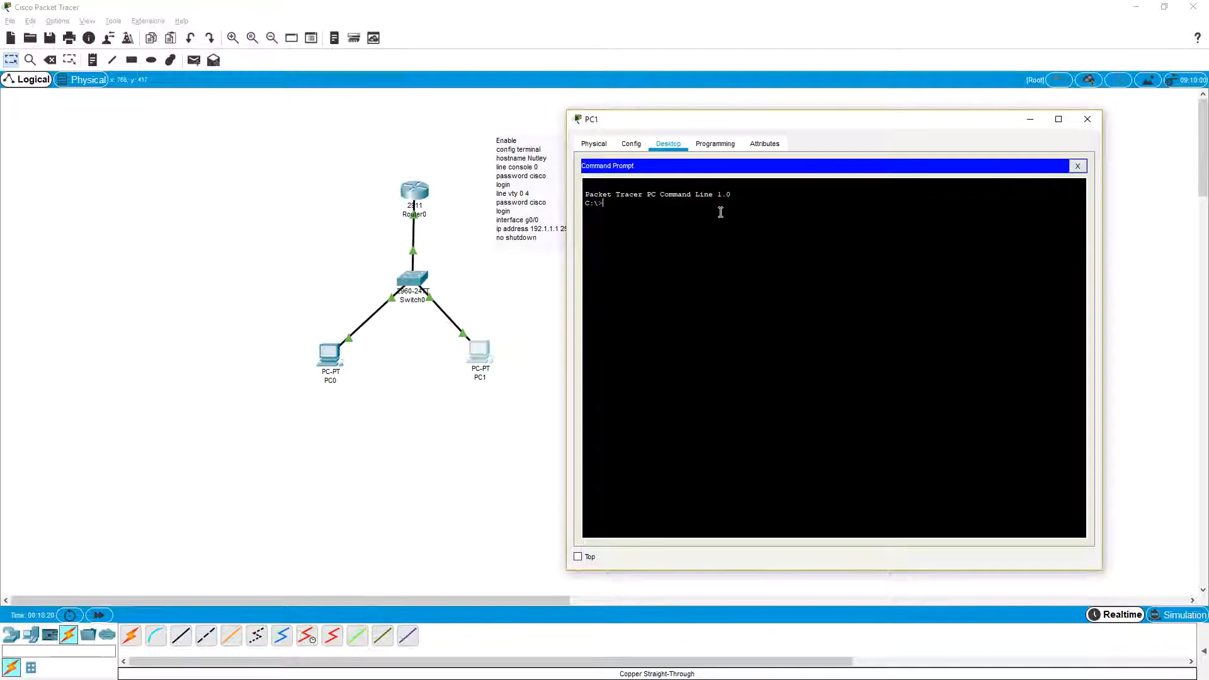
left_click(1088, 119)
Step: Ping the router at 192.1.1.1 from PC0's command prompt
left_click(329, 356)
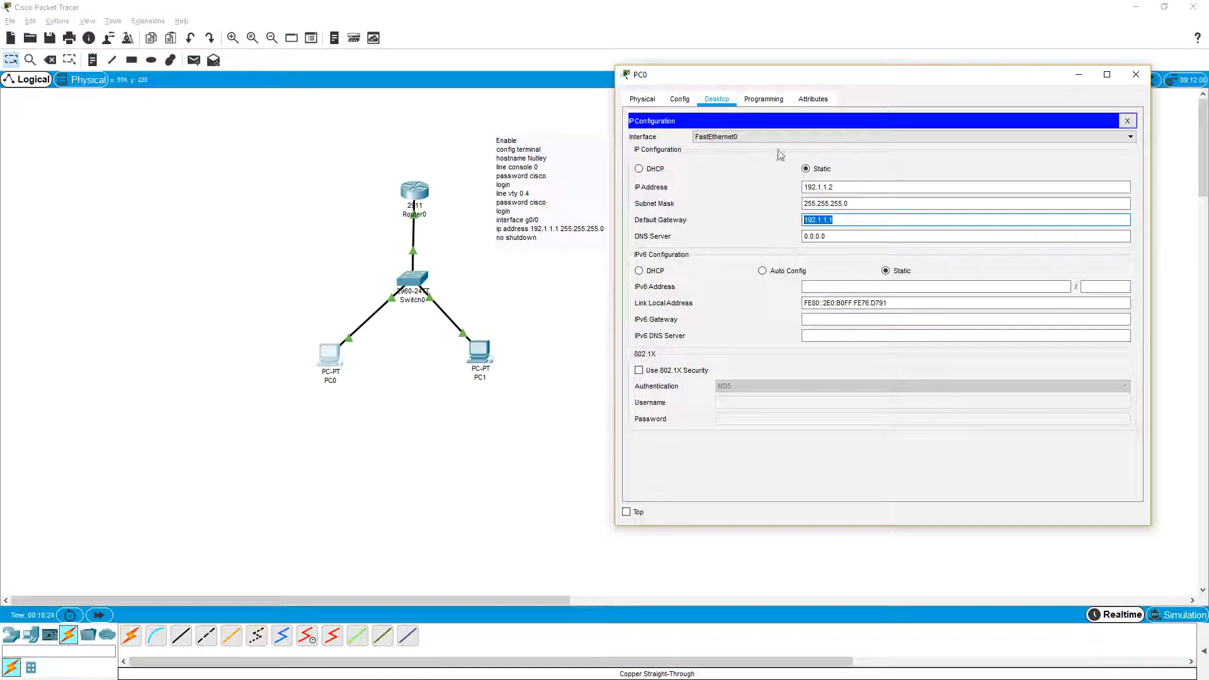
left_click(1127, 121)
left_click(970, 150)
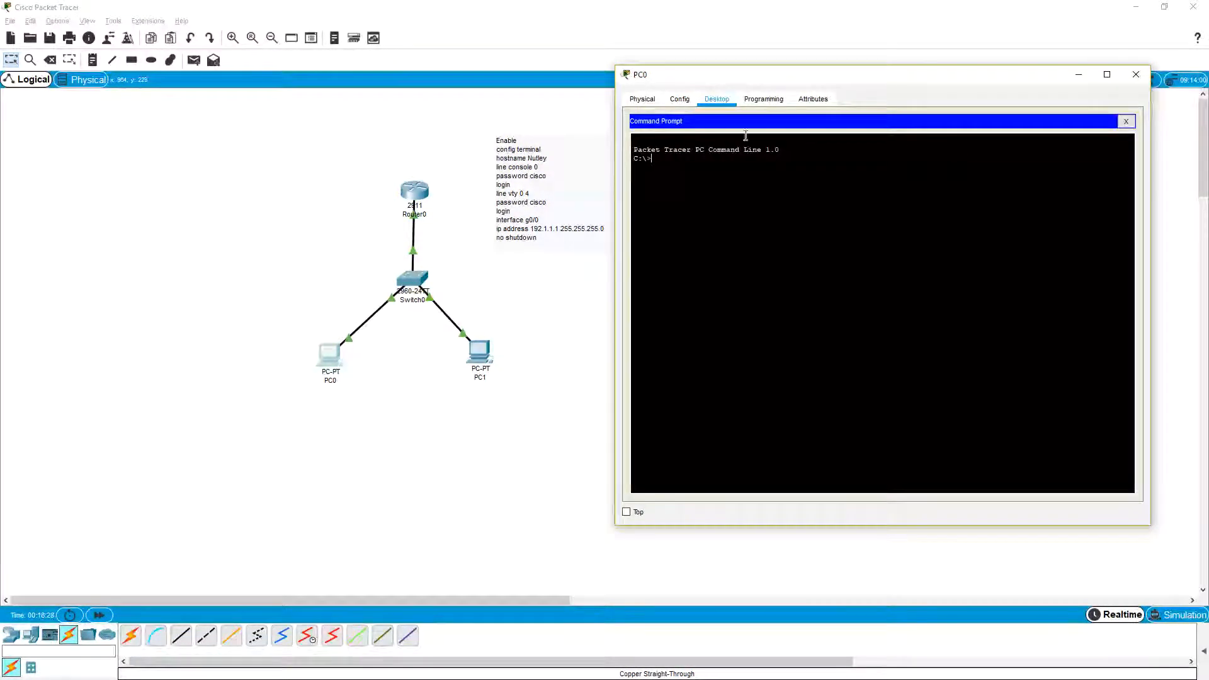
type("ping")
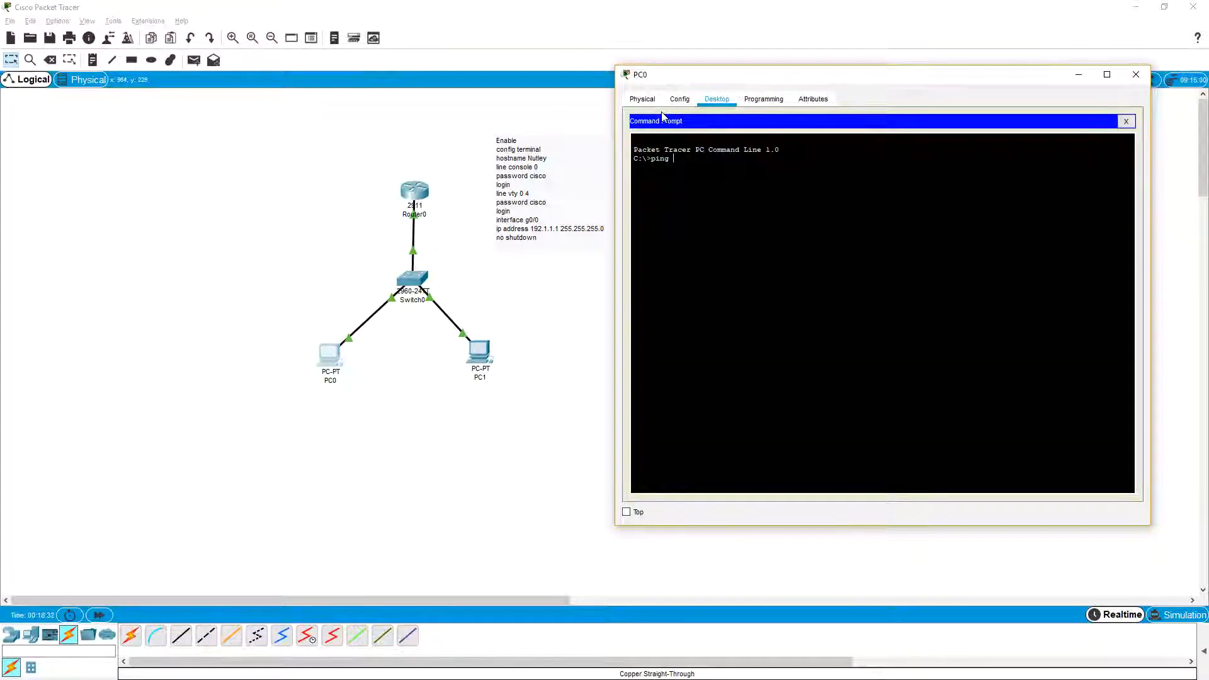
type(" 192")
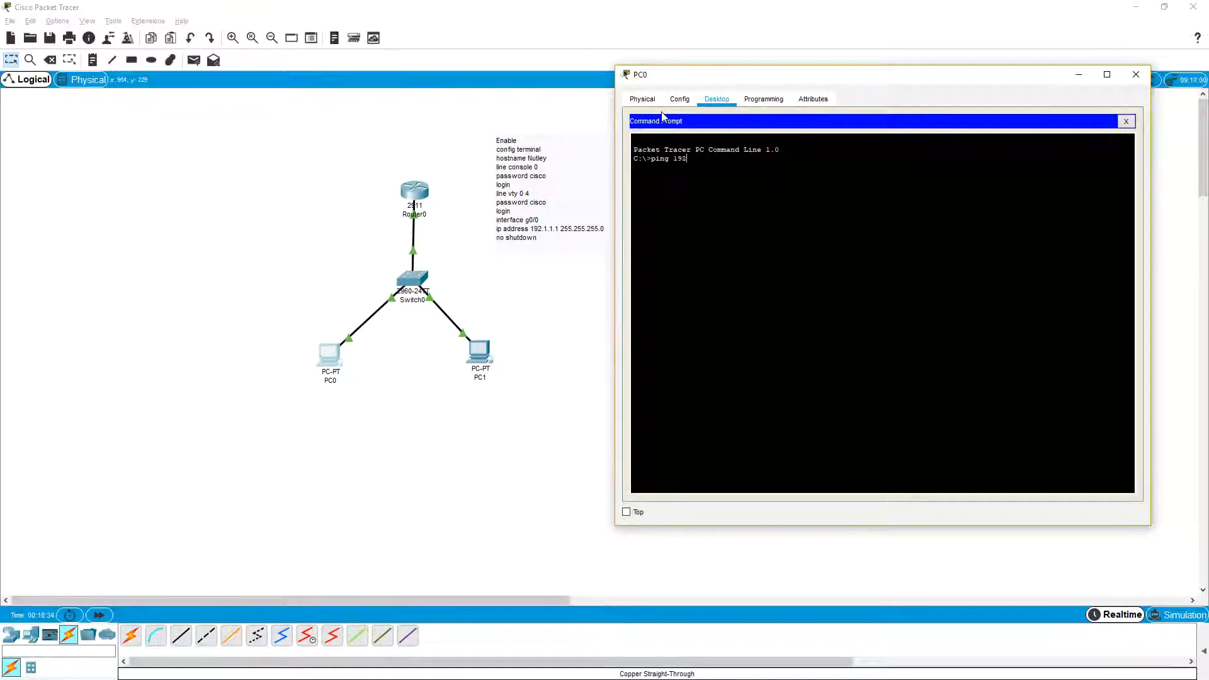
type(".1.1.1")
key("Return")
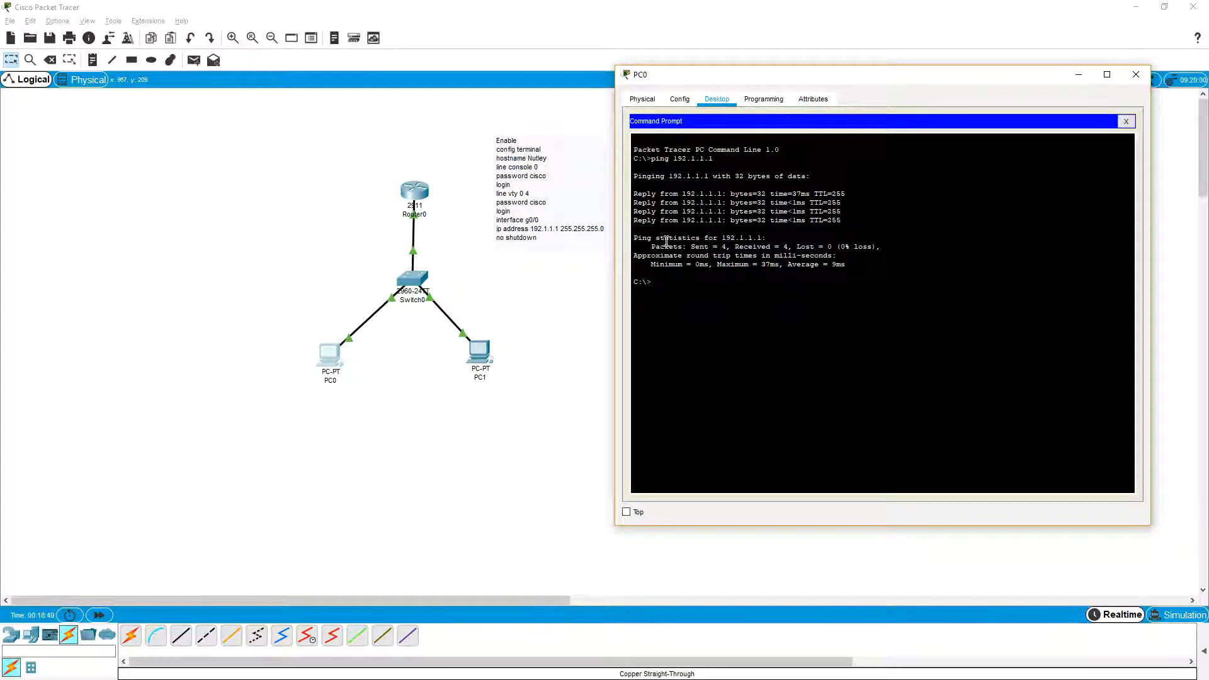
Step: Ping PC1 at 192.1.1.3 from PC0's command prompt
key("Up")
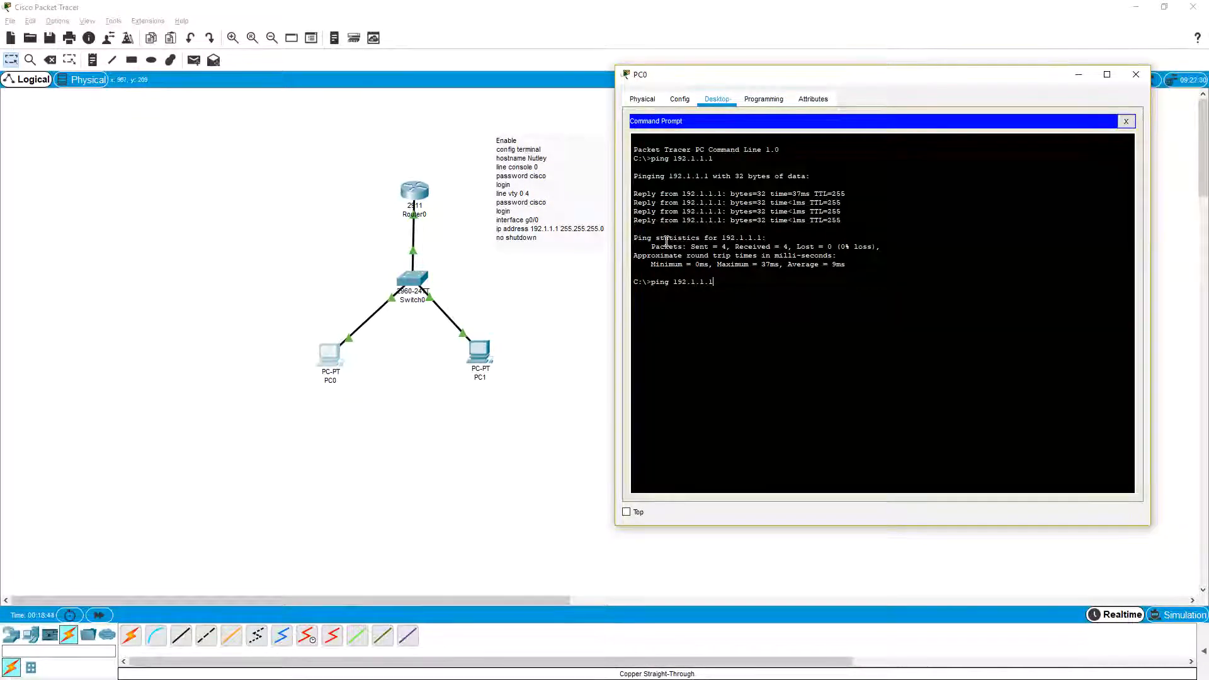
key("BackSpace")
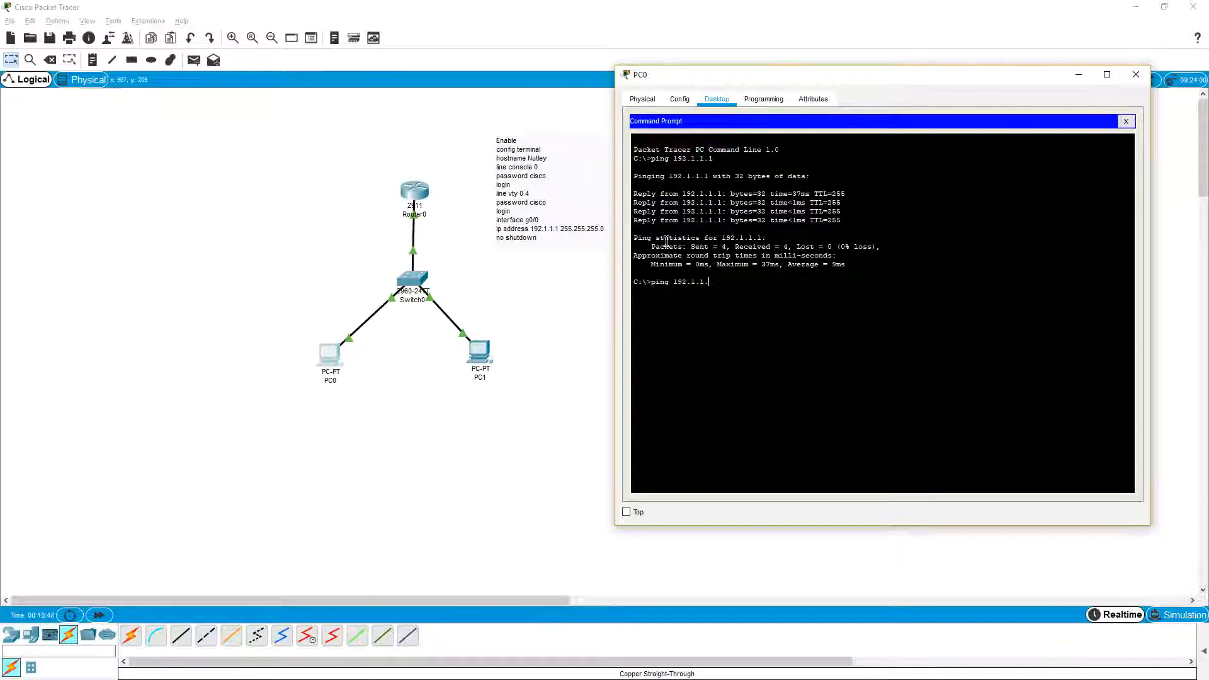
type("3")
key("Return")
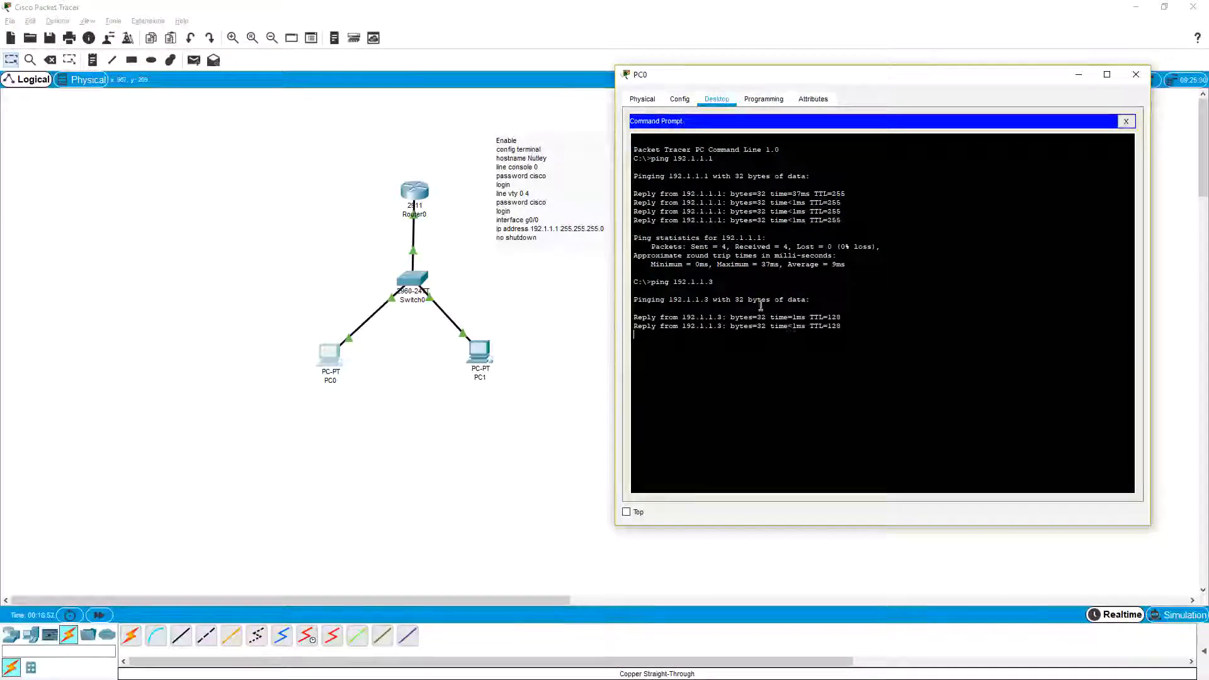